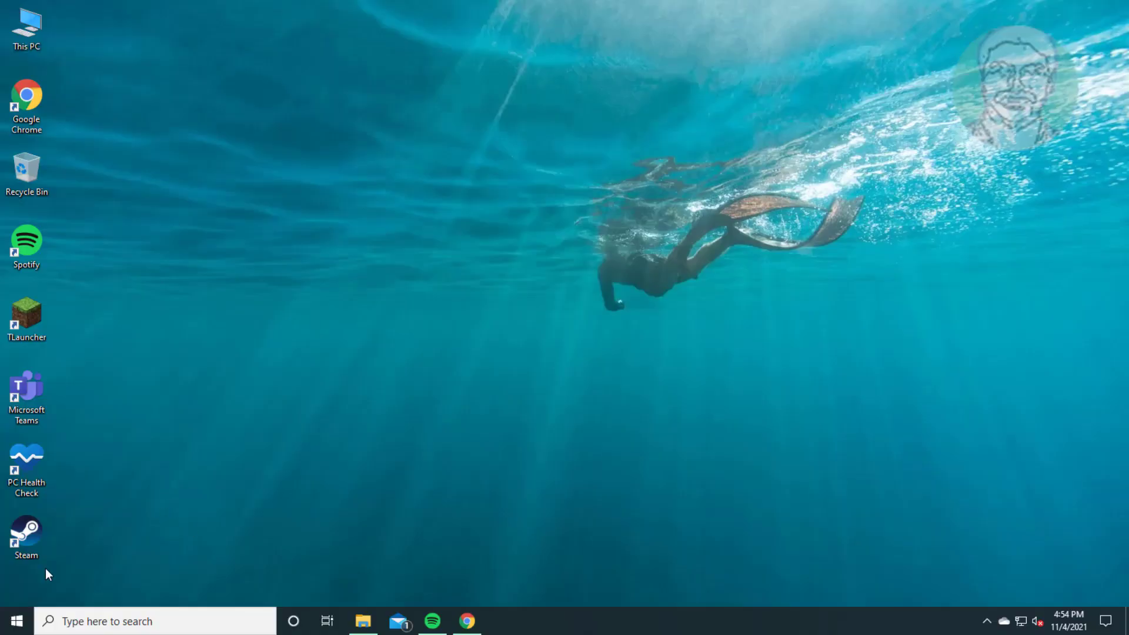
# Open Settings from Start and go to Update & Security's Troubleshoot page
pyautogui.click(17, 621)
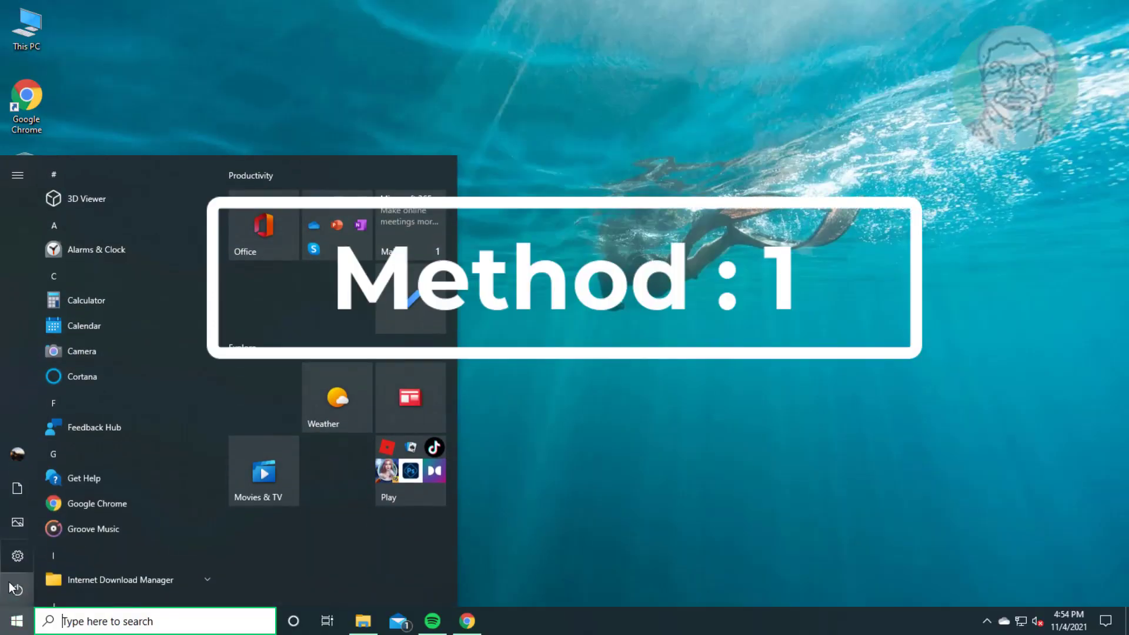
pyautogui.click(19, 561)
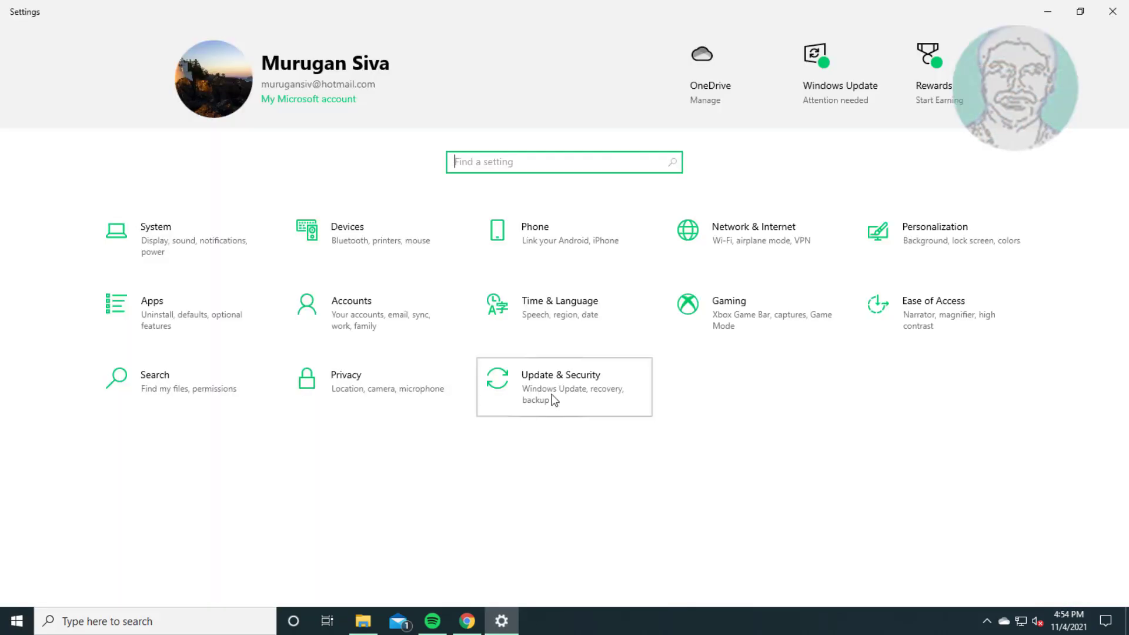
pyautogui.click(552, 400)
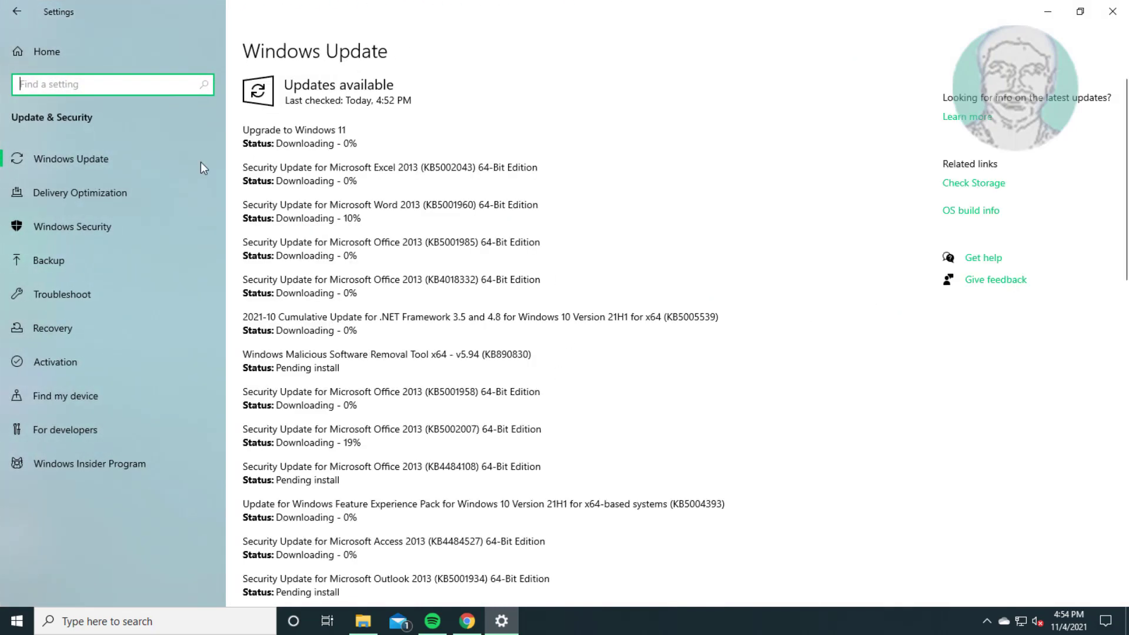
pyautogui.click(63, 298)
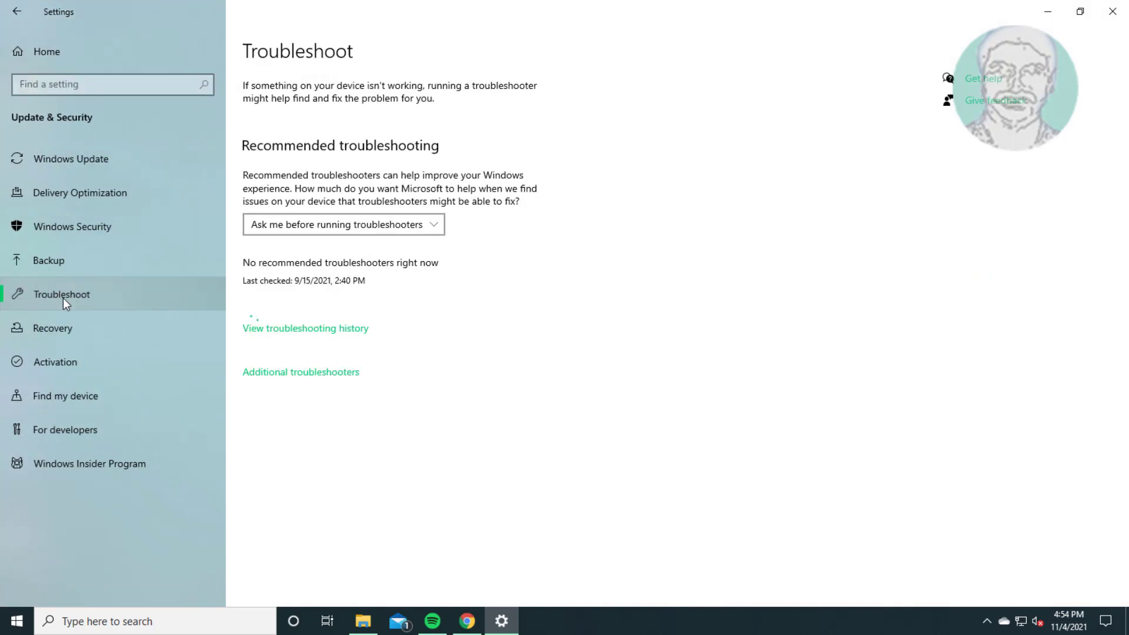
# Run the Windows Store Apps troubleshooter from the Additional troubleshooters list
pyautogui.click(331, 373)
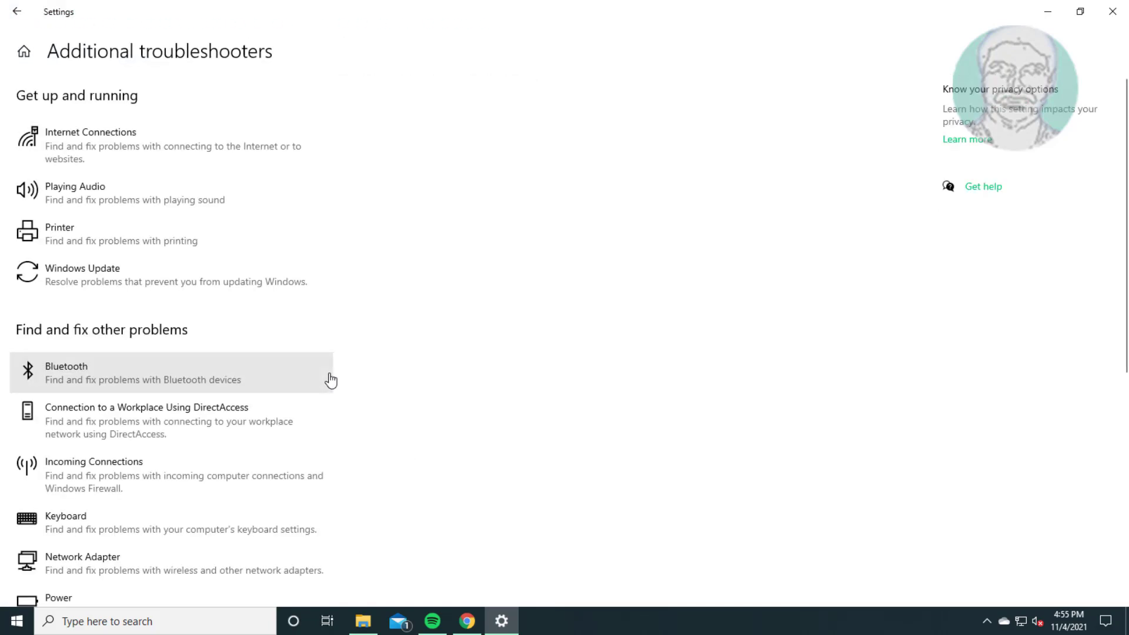
pyautogui.scroll(-7, 371, 461)
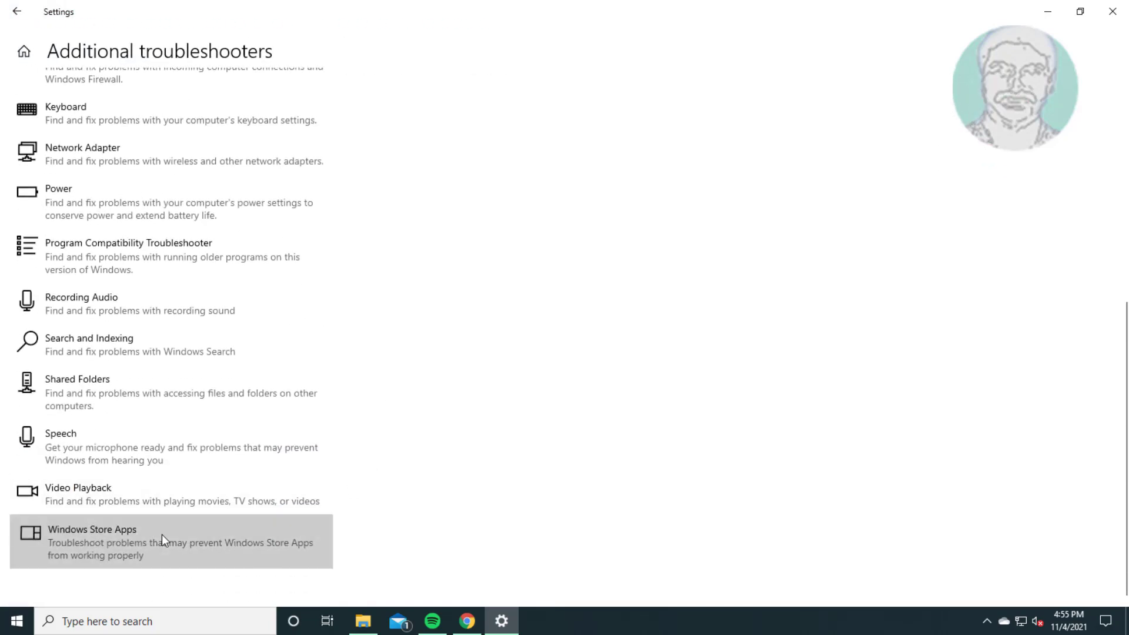
pyautogui.click(161, 535)
pyautogui.click(291, 596)
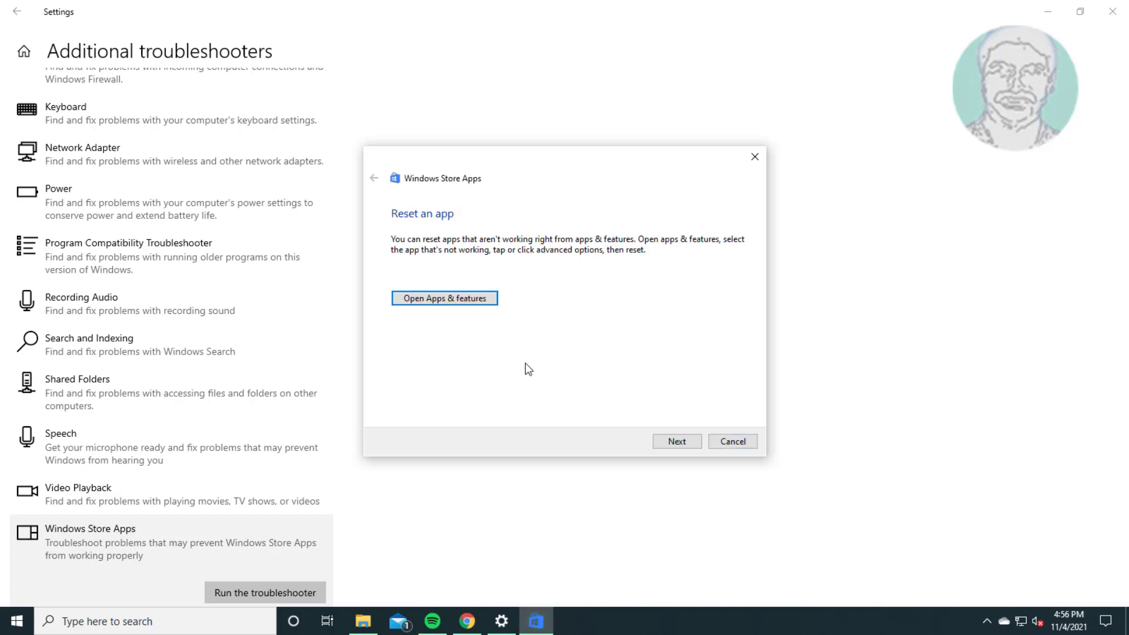
# Finish the Windows Store Apps scan, then close the troubleshooter and Settings
pyautogui.click(679, 442)
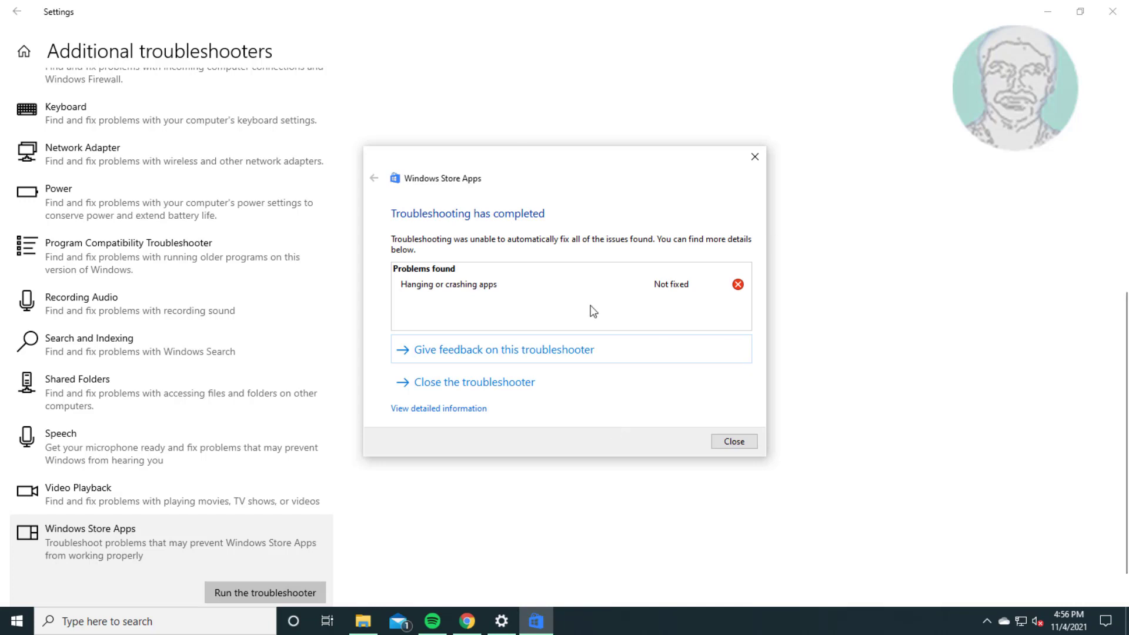
pyautogui.click(734, 441)
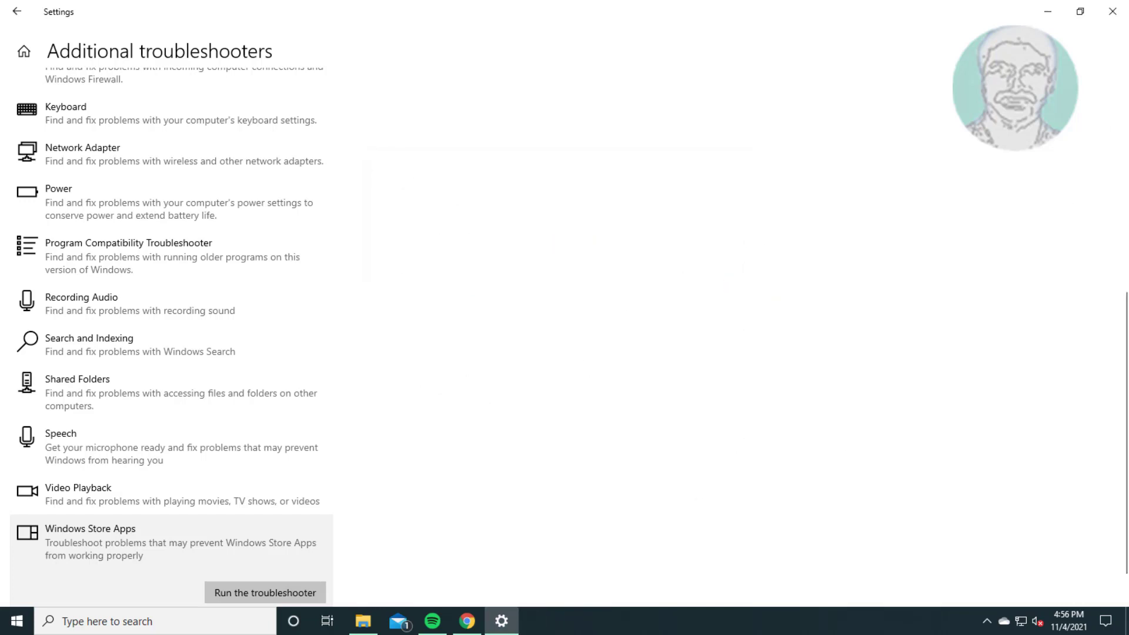
pyautogui.click(1115, 12)
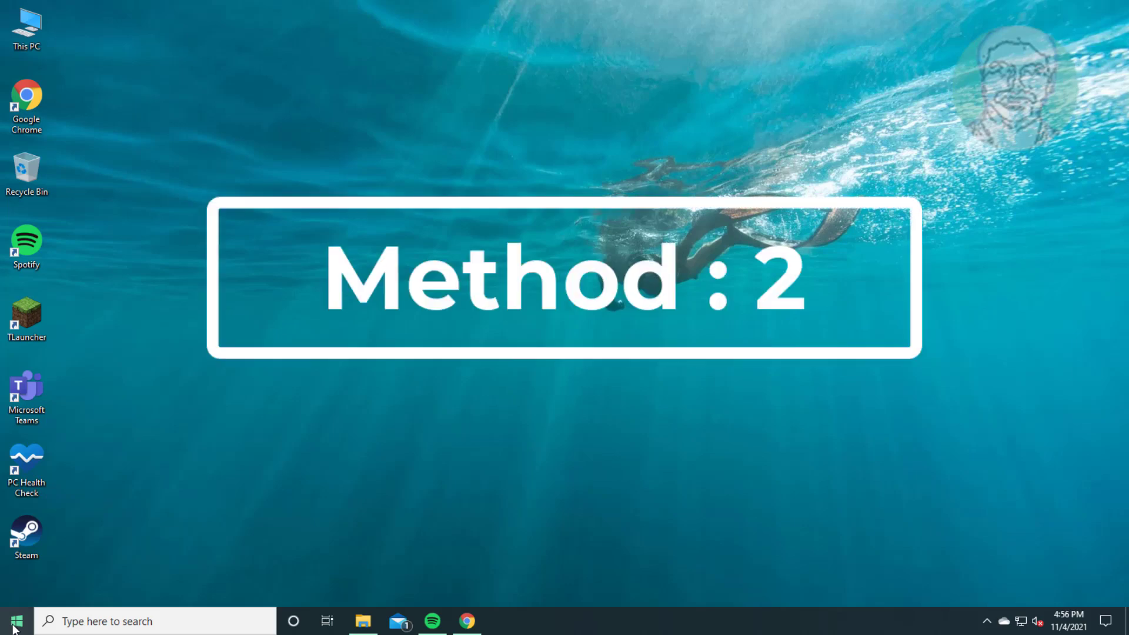
# Run wsreset from the Run dialog to reset the Microsoft Store cache
pyautogui.rightClick(15, 629)
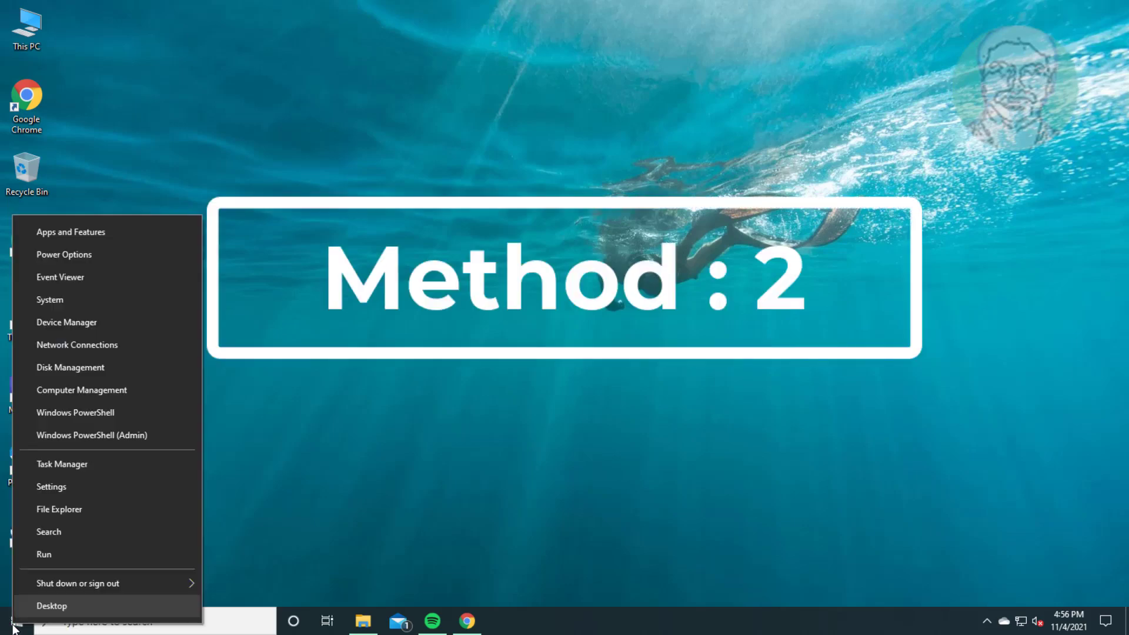
pyautogui.click(36, 558)
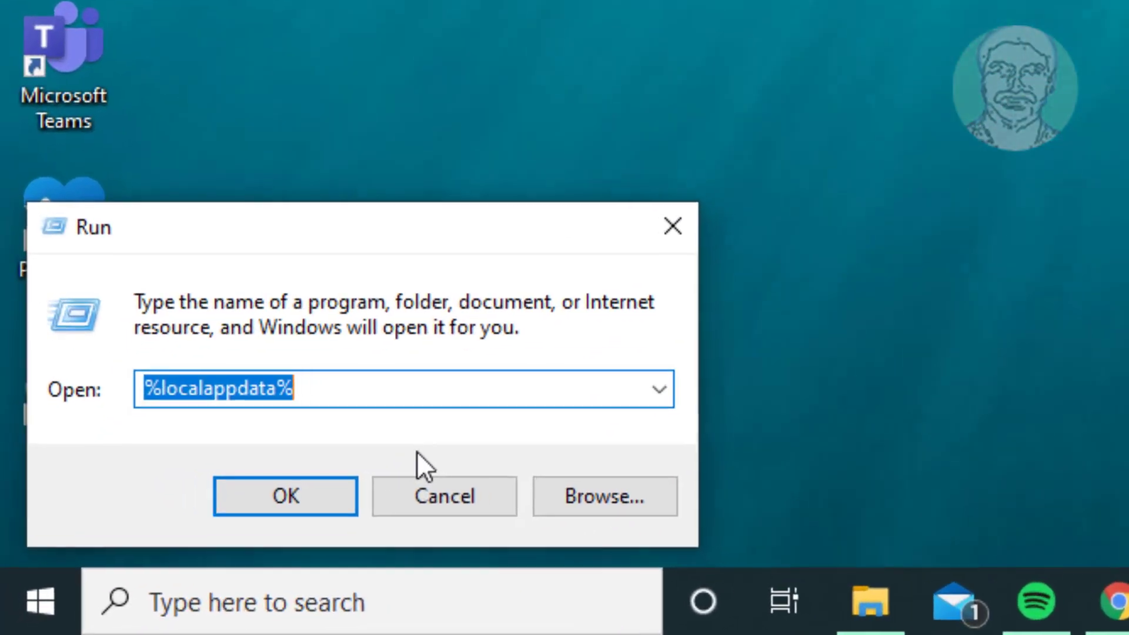
pyautogui.write('wsreset')
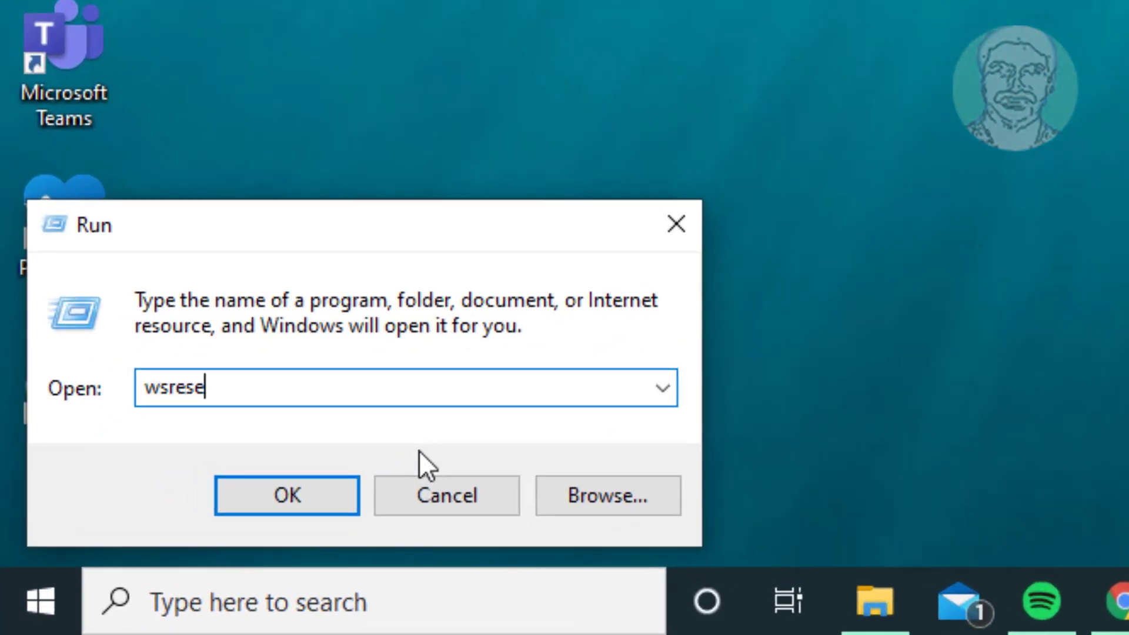
pyautogui.click(287, 499)
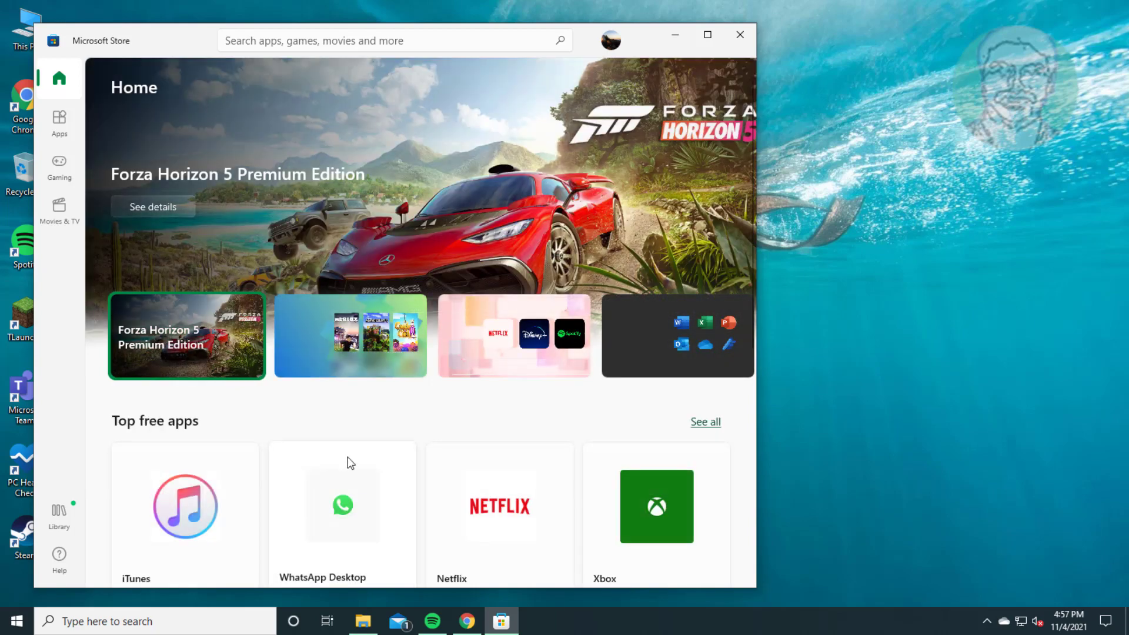
# Close Microsoft Store once it has reopened after the cache reset
pyautogui.click(740, 34)
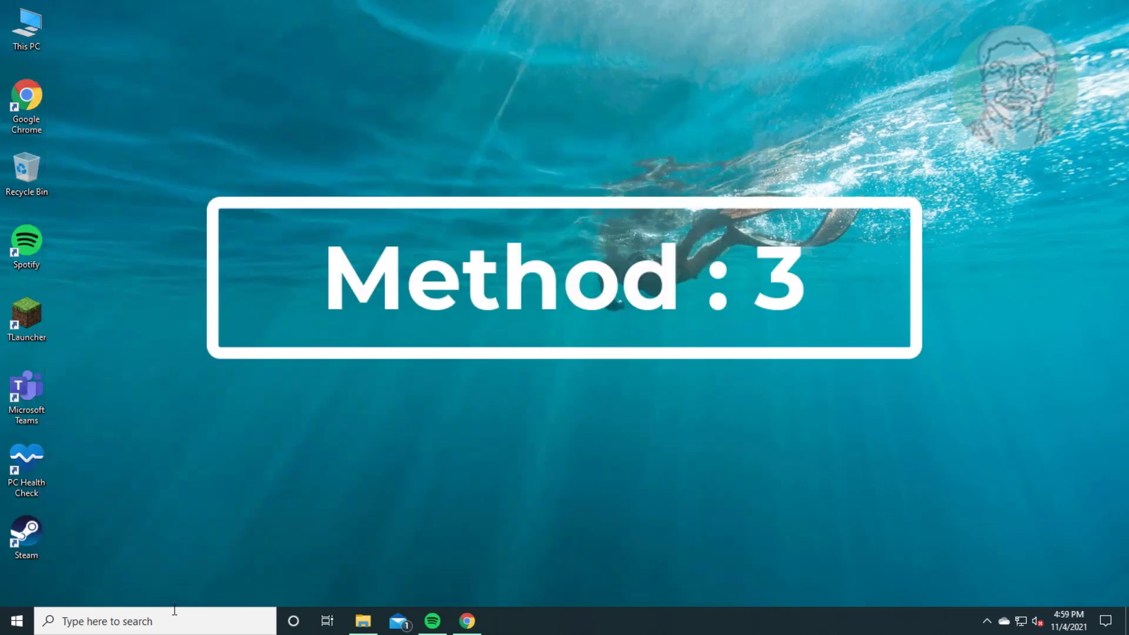
# Search for 'internet options' and open the Internet Properties dialog
pyautogui.click(169, 620)
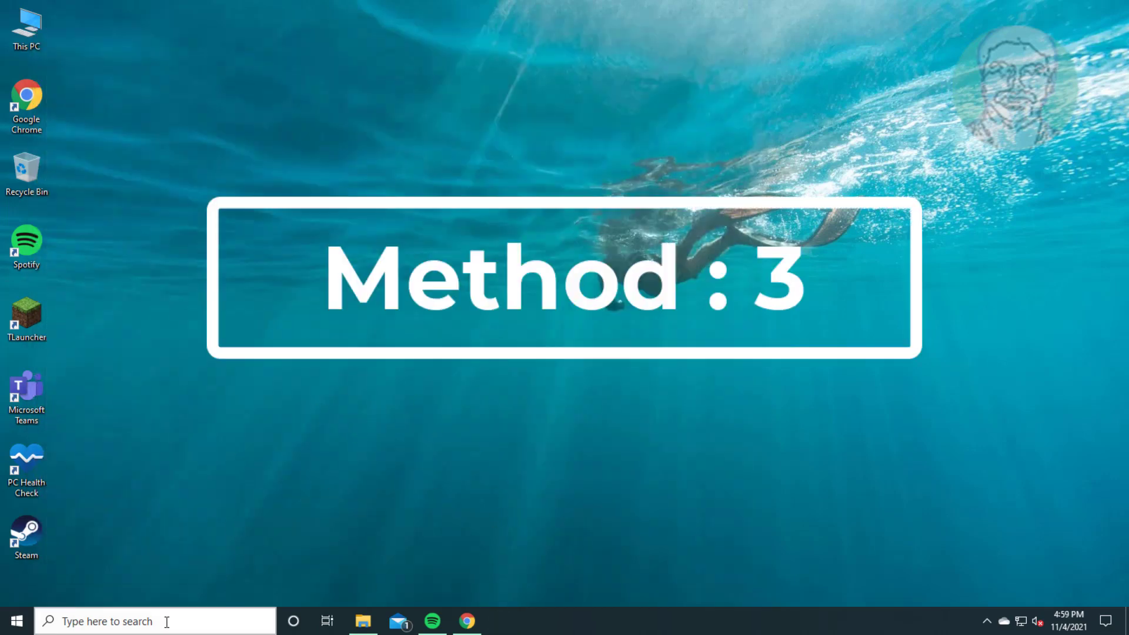
pyautogui.write('int')
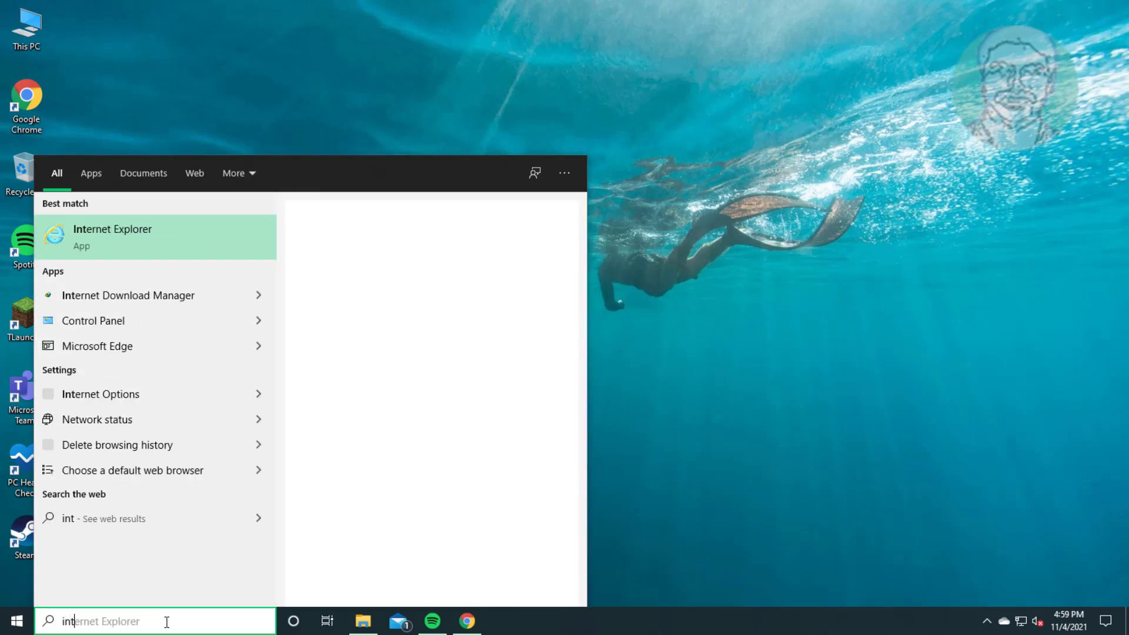
pyautogui.write('ernet options')
pyautogui.click(134, 230)
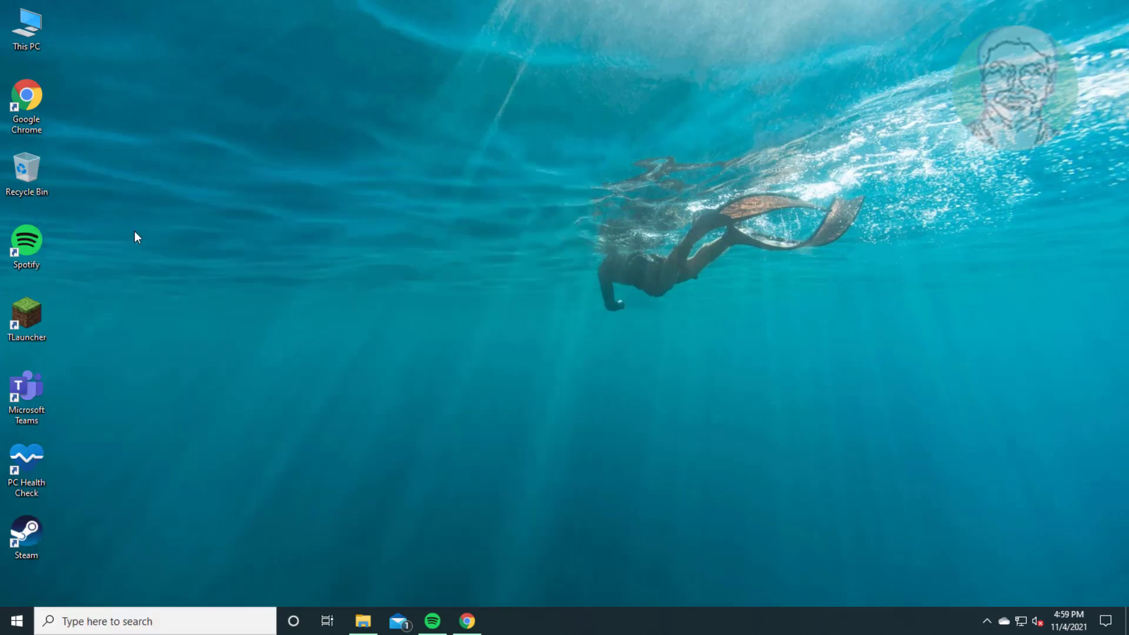
# Turn on Use TLS 1.2 in the Advanced settings, apply it, and close Internet Properties
pyautogui.click(407, 183)
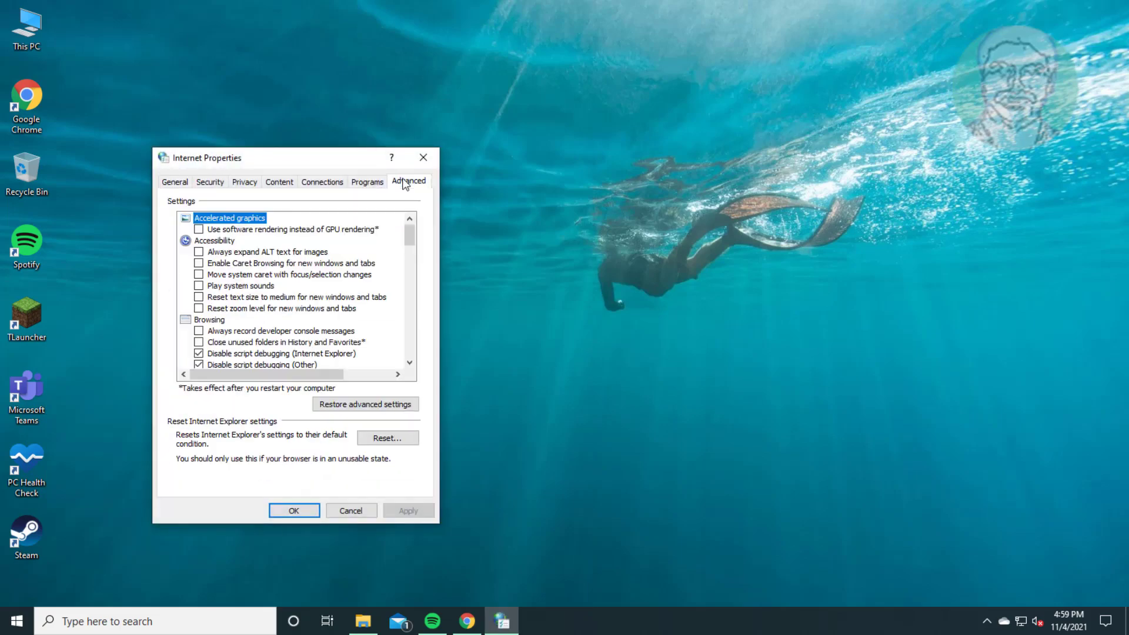
pyautogui.moveTo(412, 238); pyautogui.dragTo(395, 368)
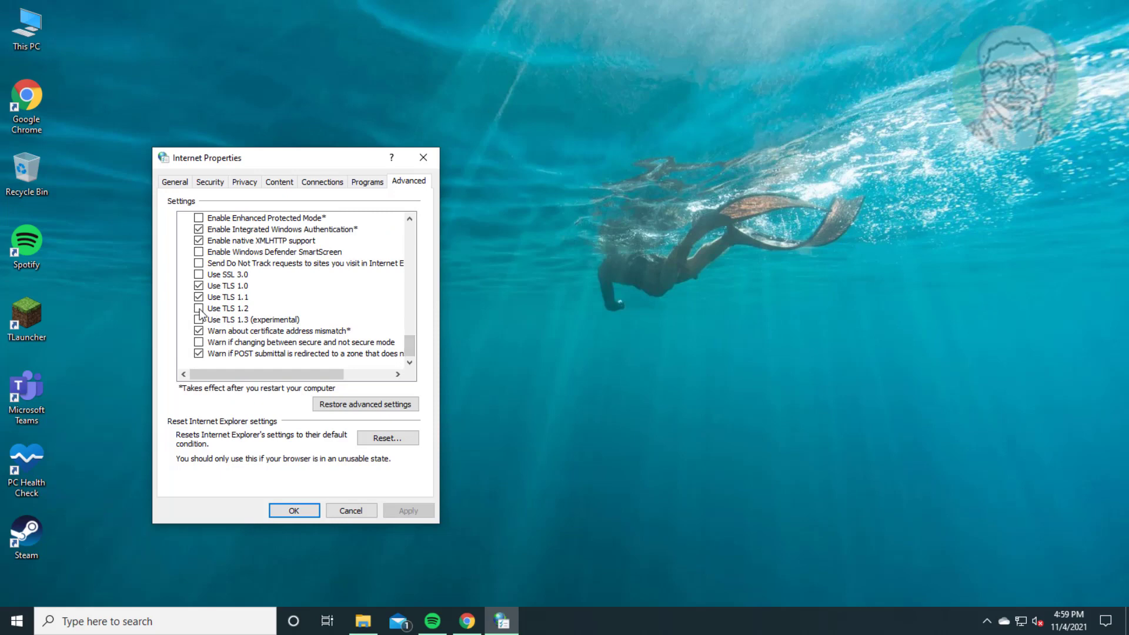
pyautogui.click(243, 309)
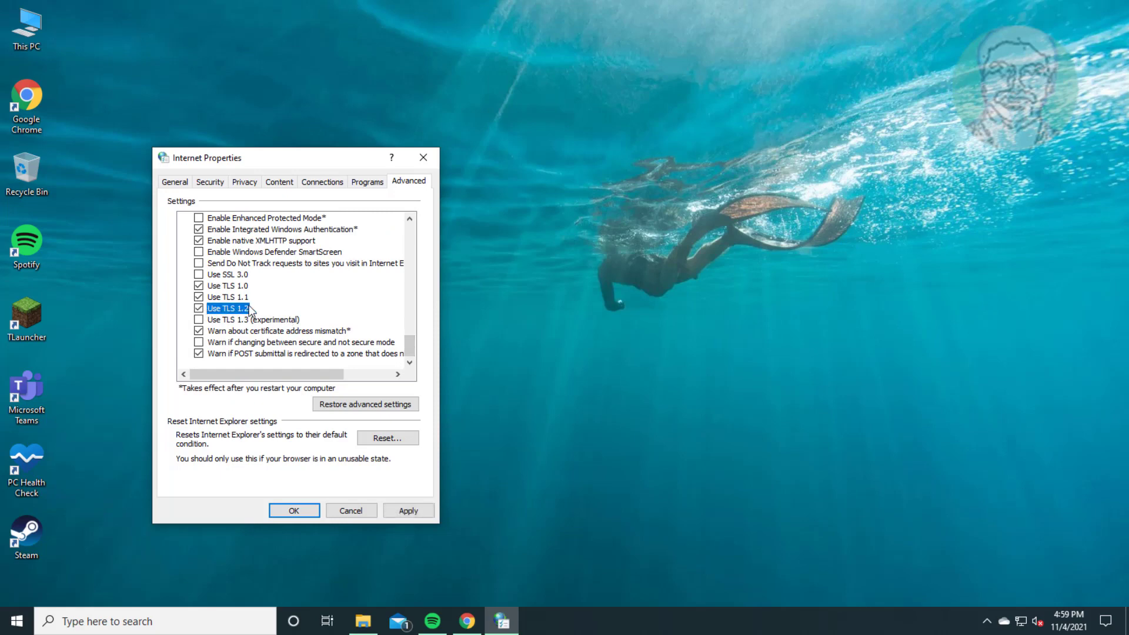
pyautogui.click(410, 511)
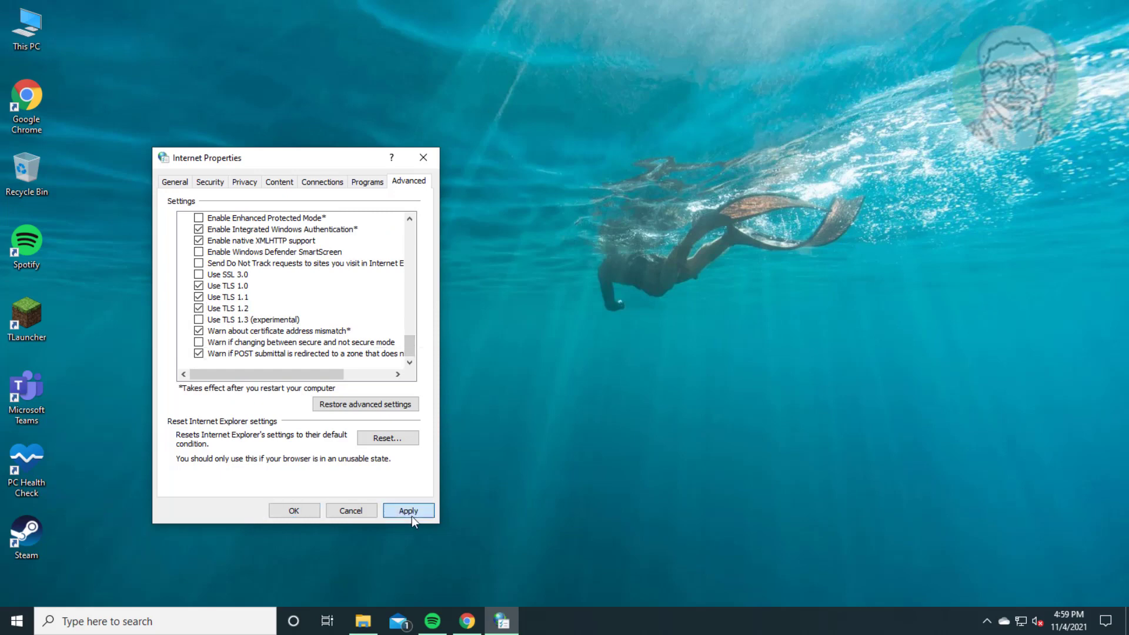
pyautogui.click(301, 512)
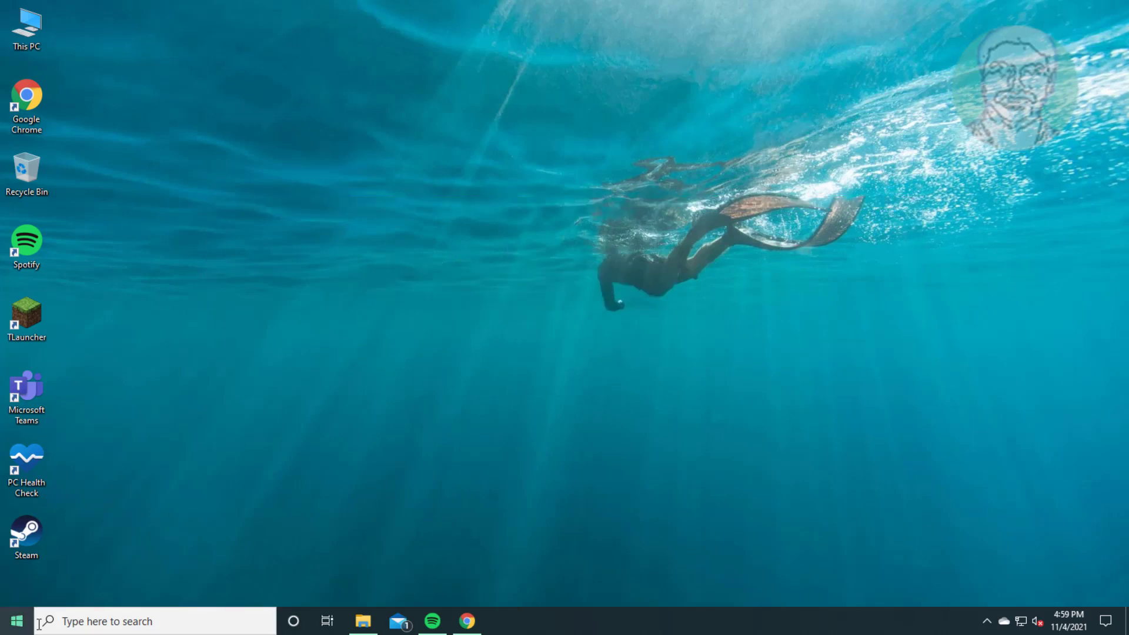
# Search for 'powershell' and launch Windows PowerShell as administrator
pyautogui.click(79, 622)
pyautogui.write('pow')
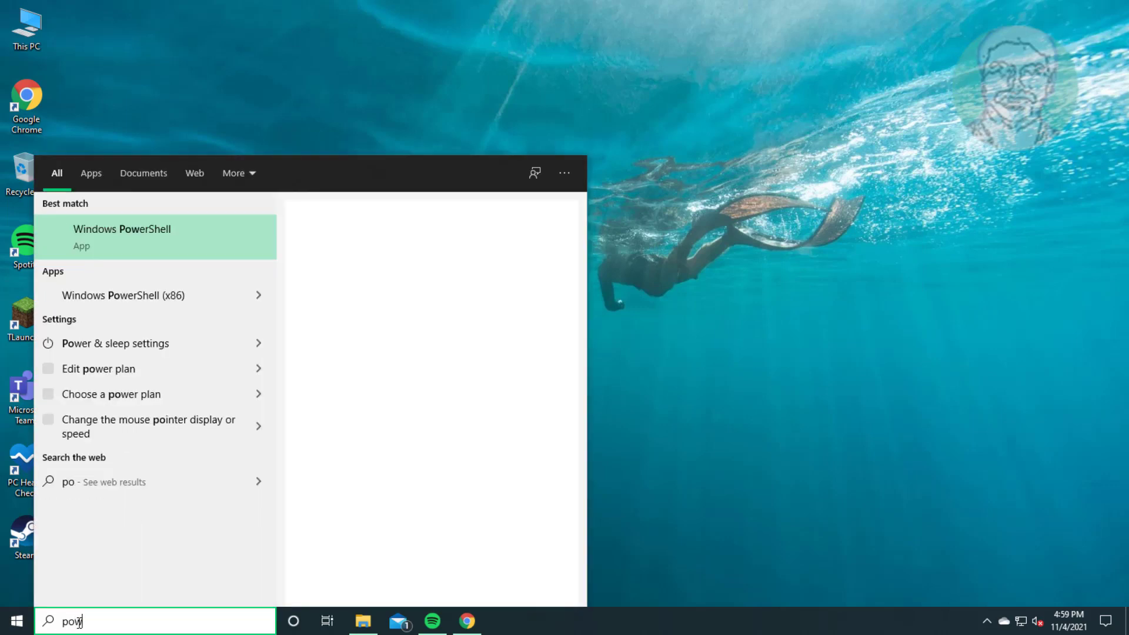
pyautogui.write('ershell')
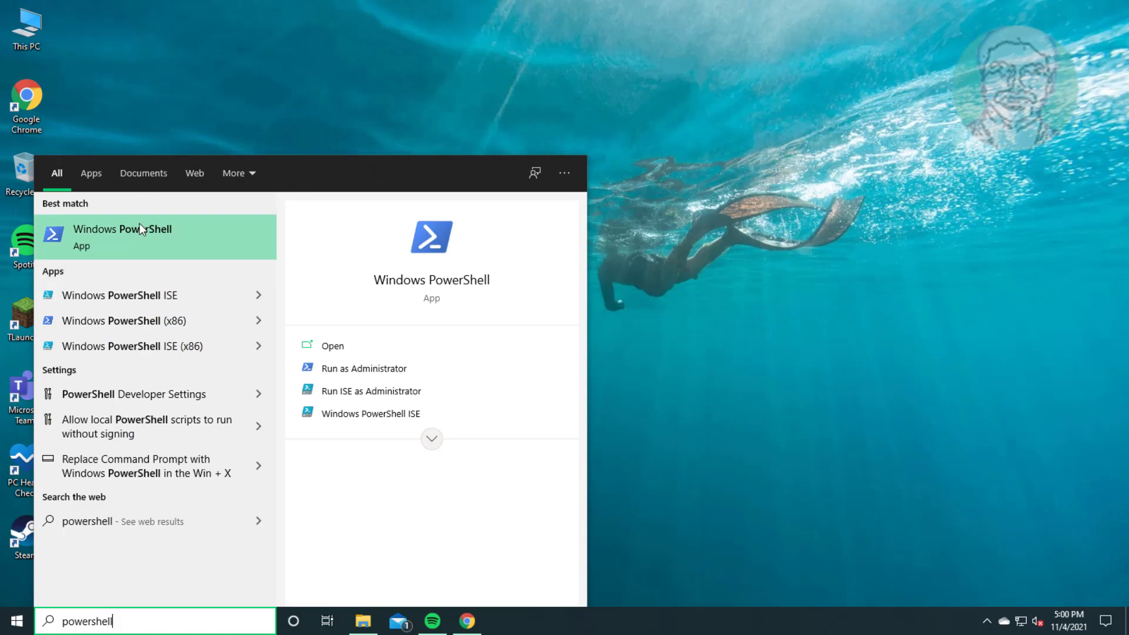
pyautogui.rightClick(164, 232)
pyautogui.click(200, 249)
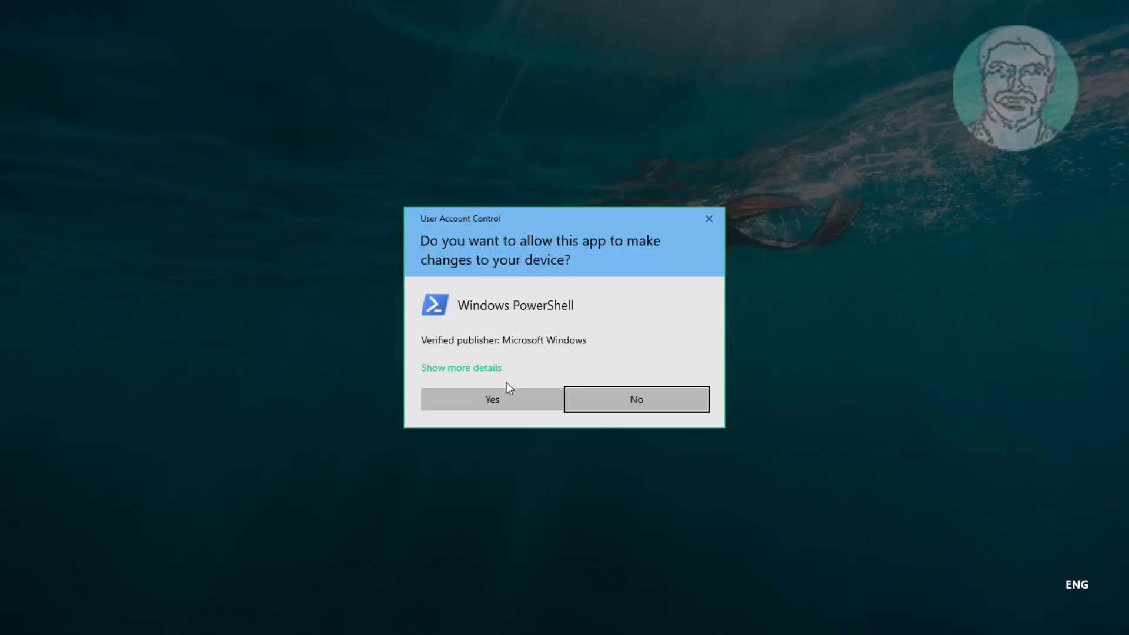
# Grant admin rights and run Get-AppxPackage *windowsstore* | Remove-AppxPackage in PowerShell
pyautogui.click(506, 399)
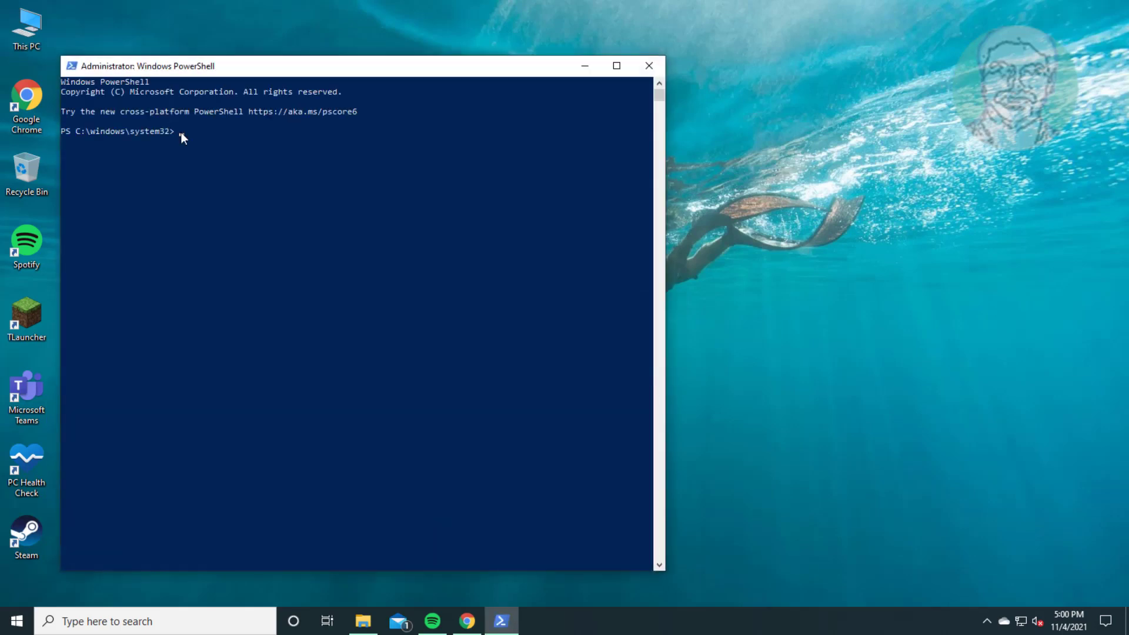
pyautogui.rightClick(181, 132)
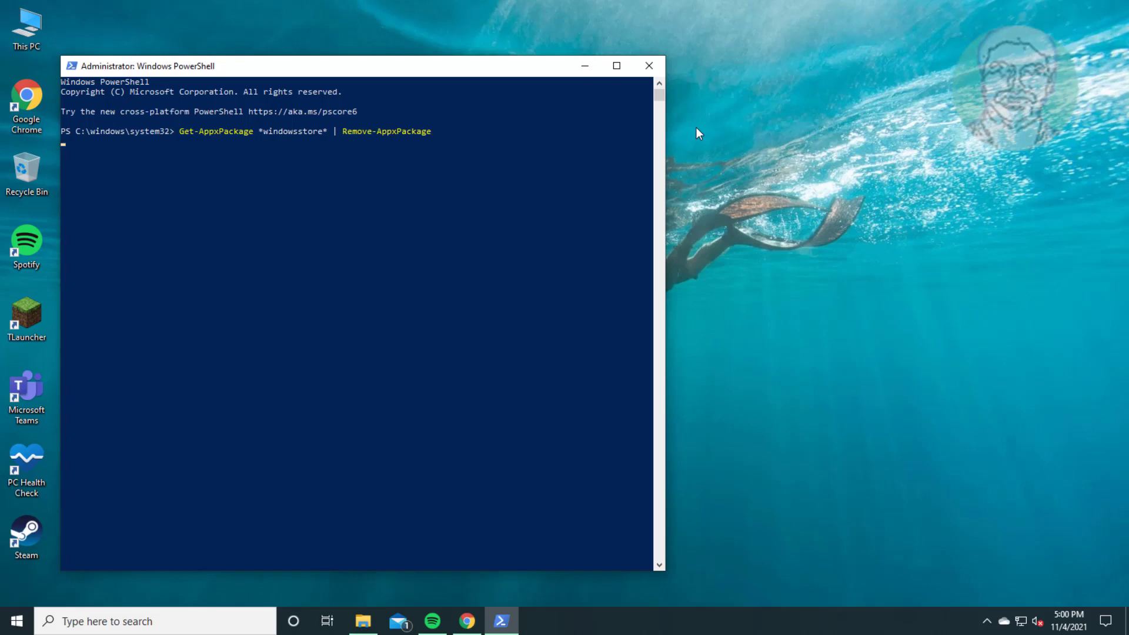
pyautogui.press('Return')
# Exit PowerShell with 'exit' and restart the PC from the Start menu power options
pyautogui.write('exit')
pyautogui.press('Return')
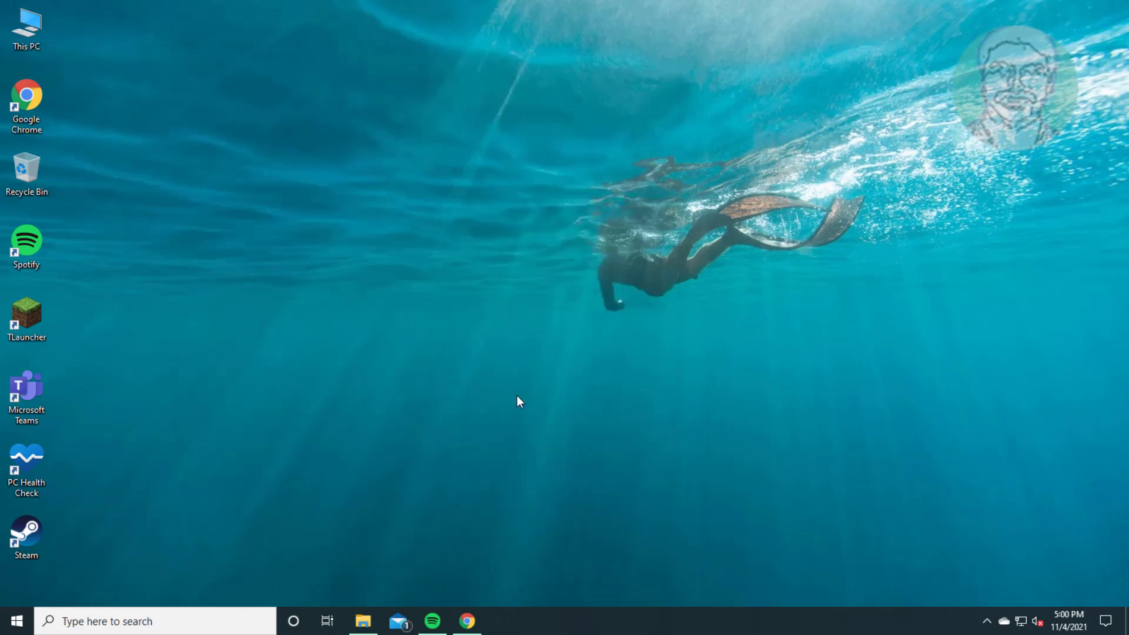
pyautogui.click(18, 621)
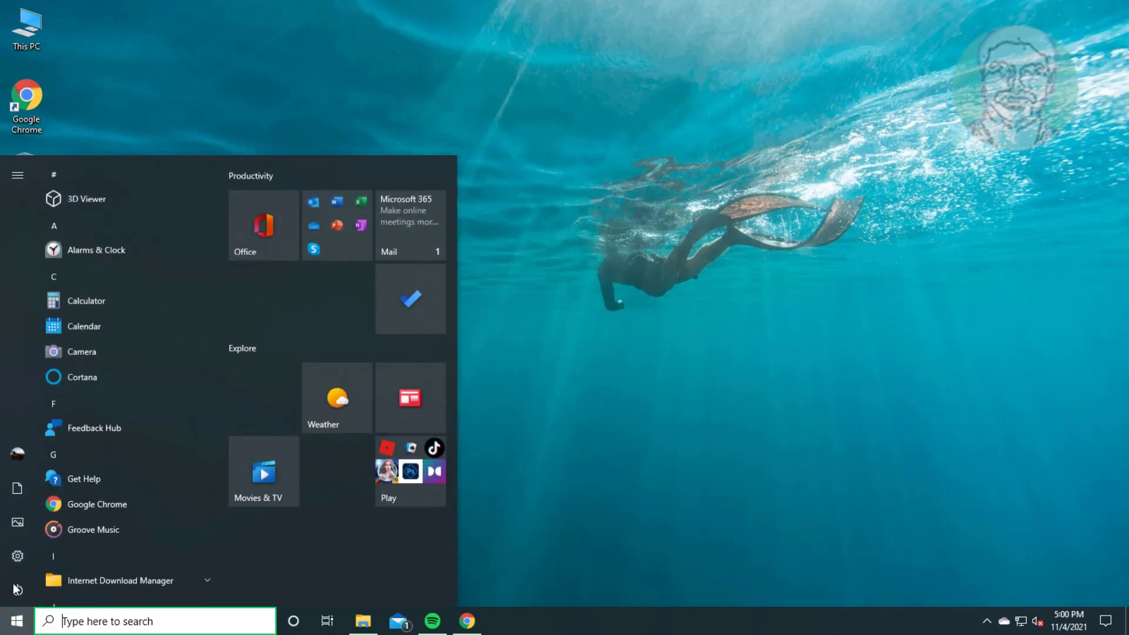
pyautogui.click(18, 588)
pyautogui.click(54, 557)
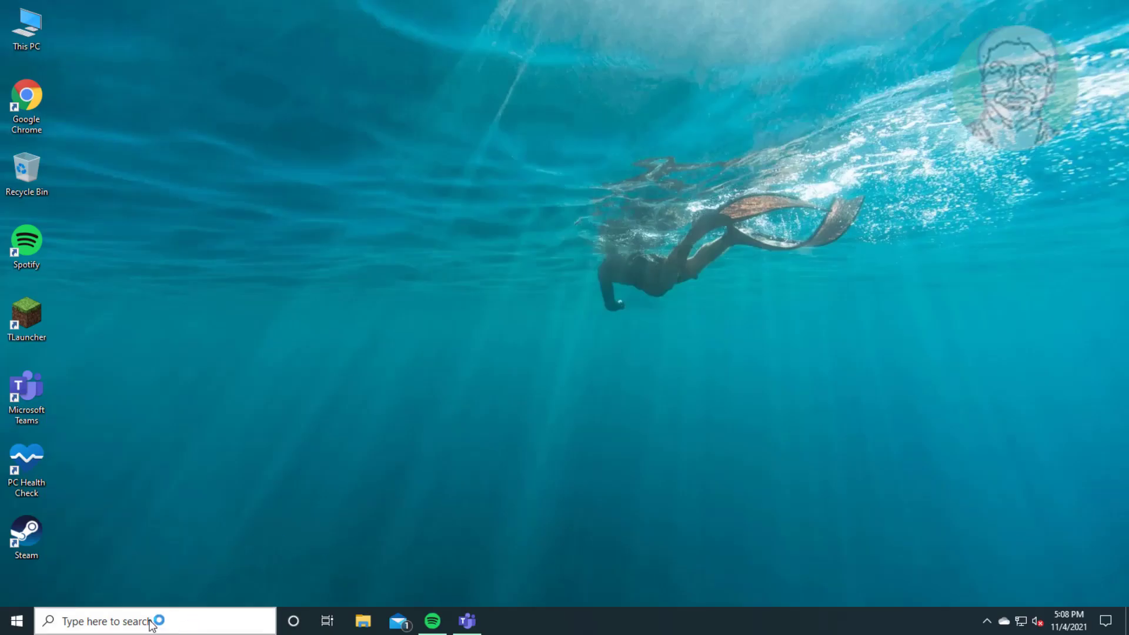
# Find Windows PowerShell in the Start search and run it as administrator, approving the UAC prompt
pyautogui.click(150, 621)
pyautogui.write('pow')
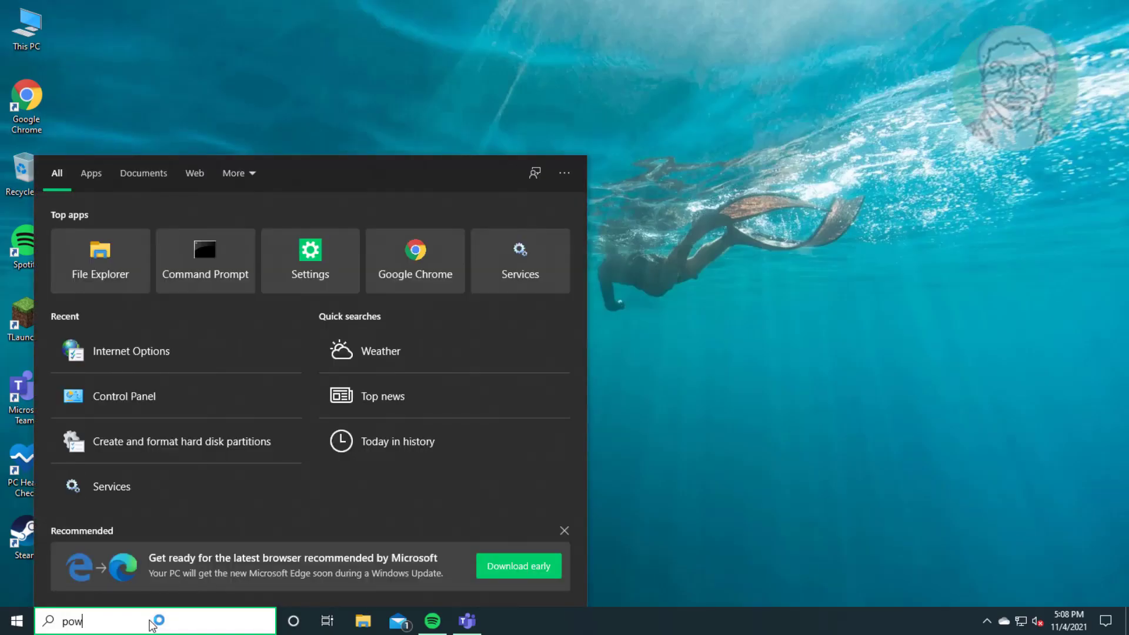
pyautogui.write('ershell')
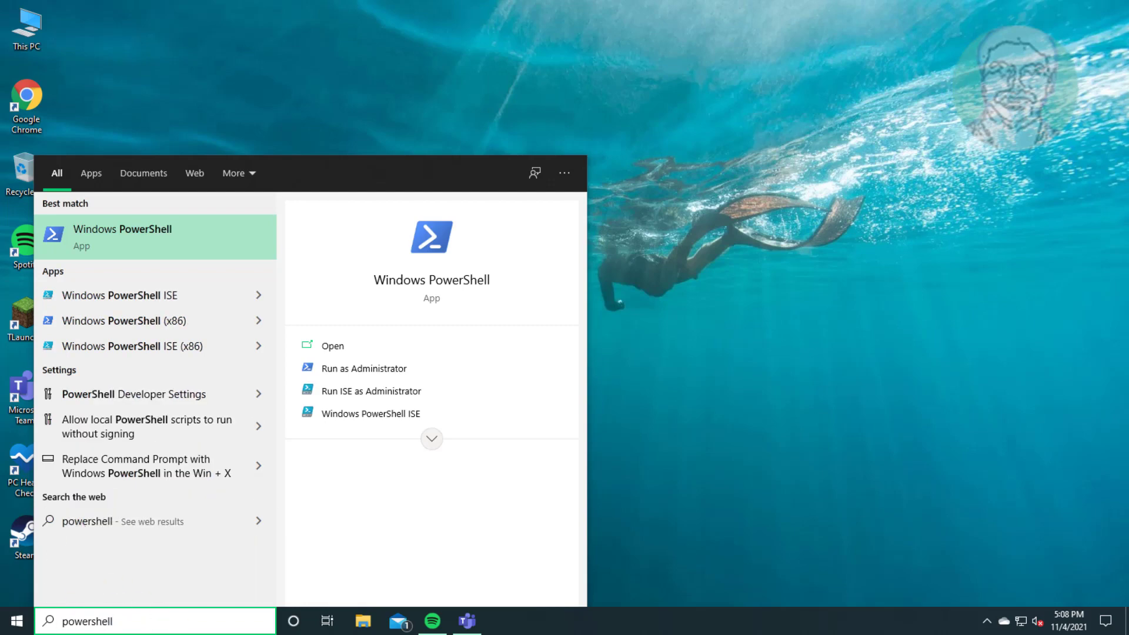
pyautogui.click(141, 231)
pyautogui.rightClick(141, 231)
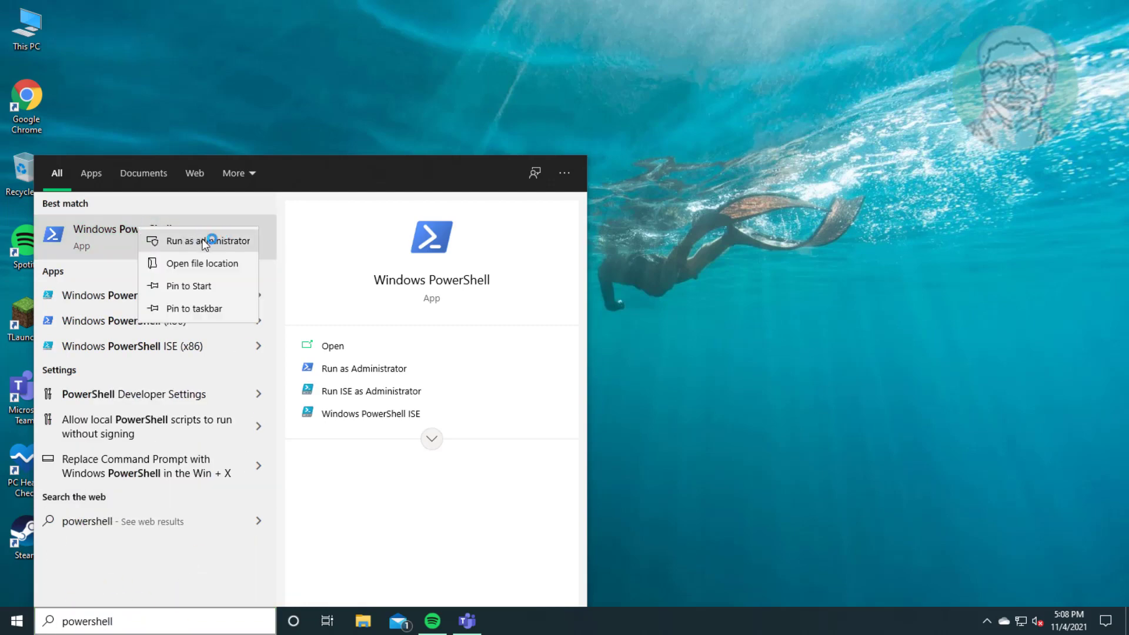
pyautogui.click(224, 239)
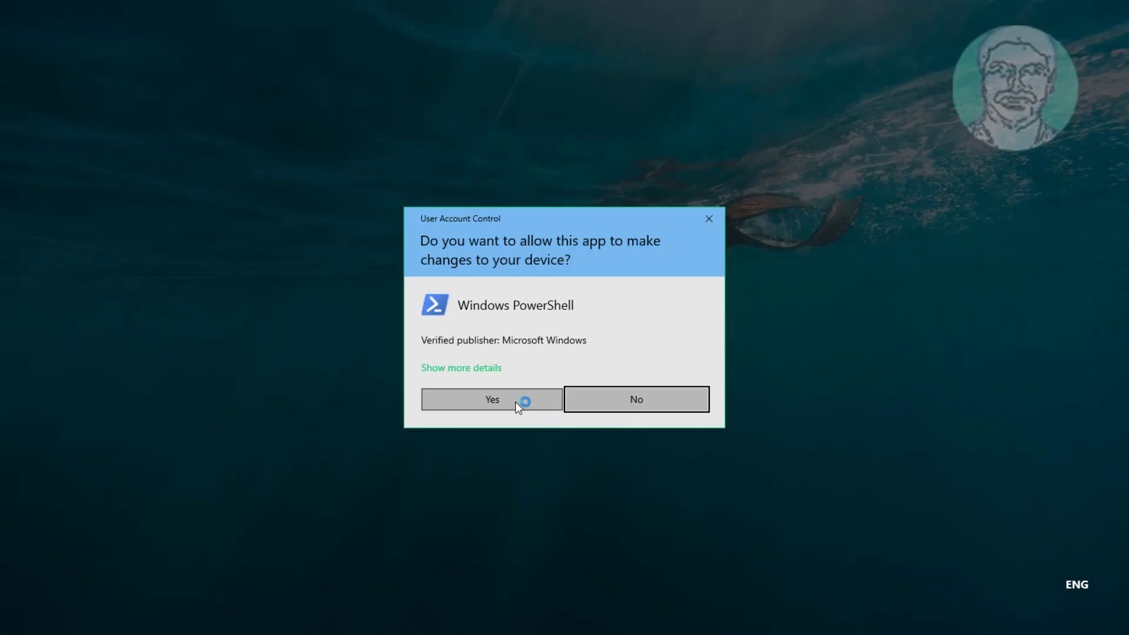
pyautogui.click(516, 401)
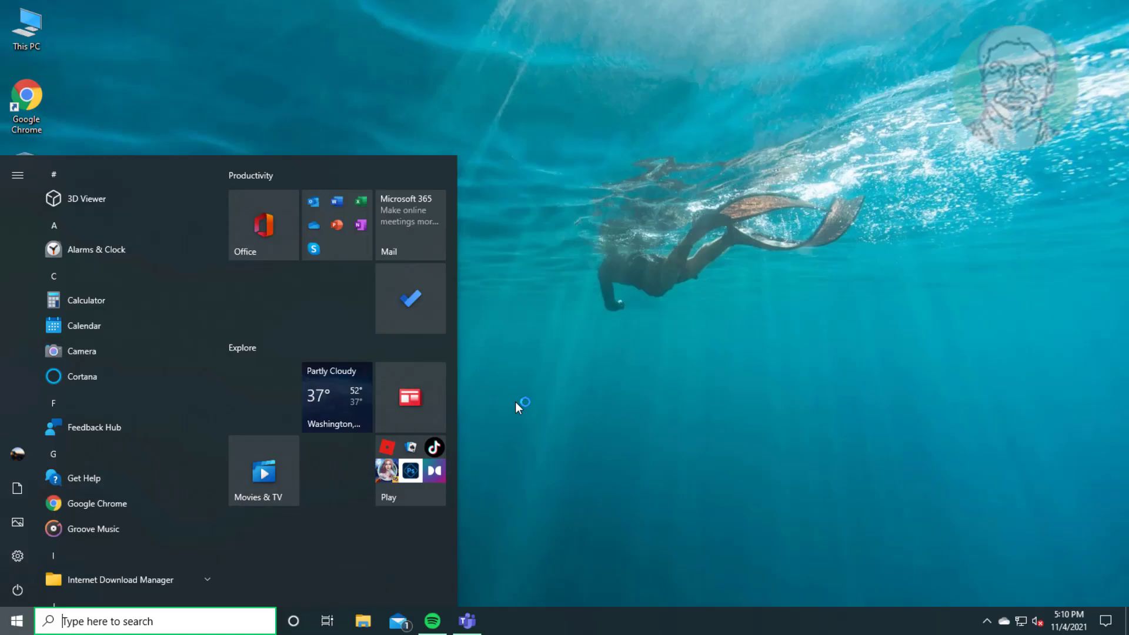
pyautogui.click(515, 402)
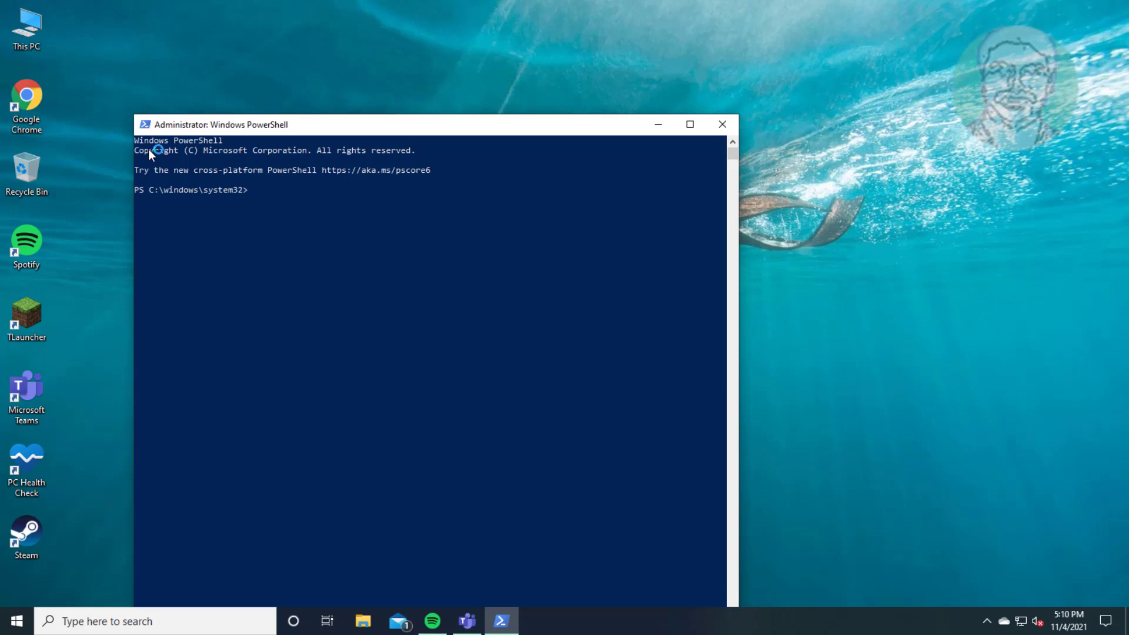
# Paste and run 'Get-AppXPackage *WindowsStore* -AllUsers | Foreach Add-AppxPackage -Register', then exit PowerShell
pyautogui.rightClick(263, 192)
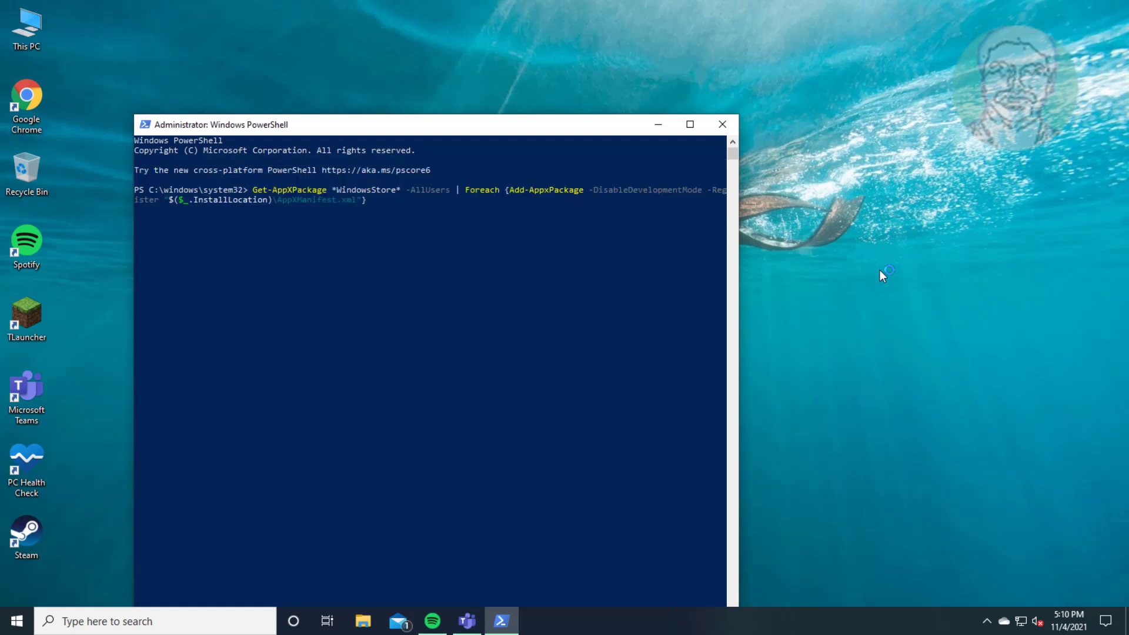
pyautogui.press('Return')
pyautogui.press('Return')
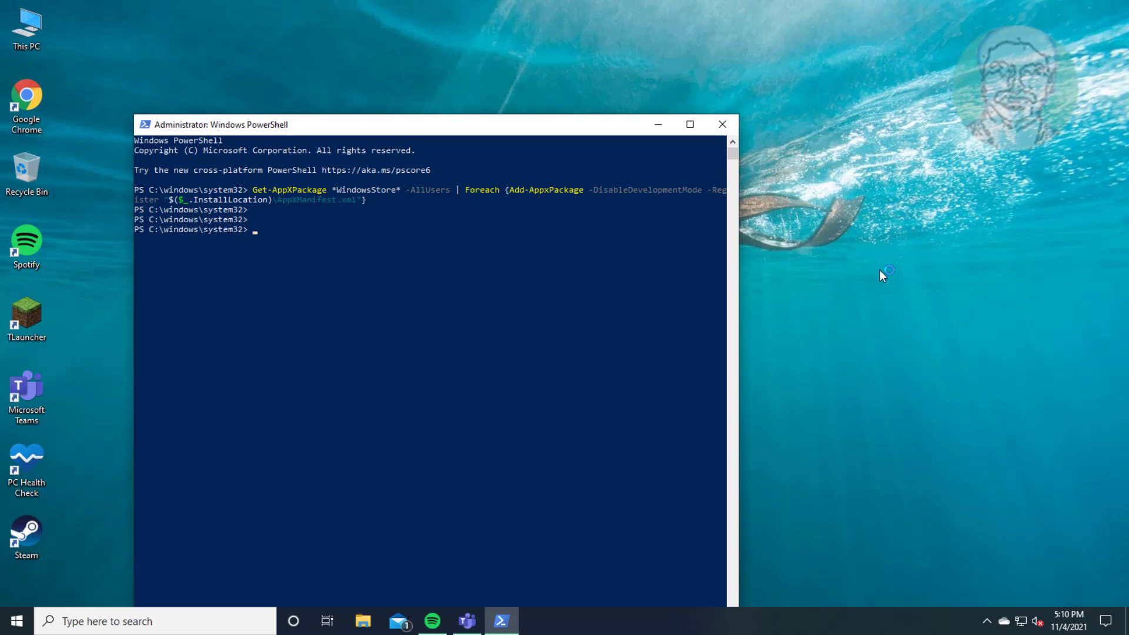
pyautogui.write('exit')
pyautogui.press('Return')
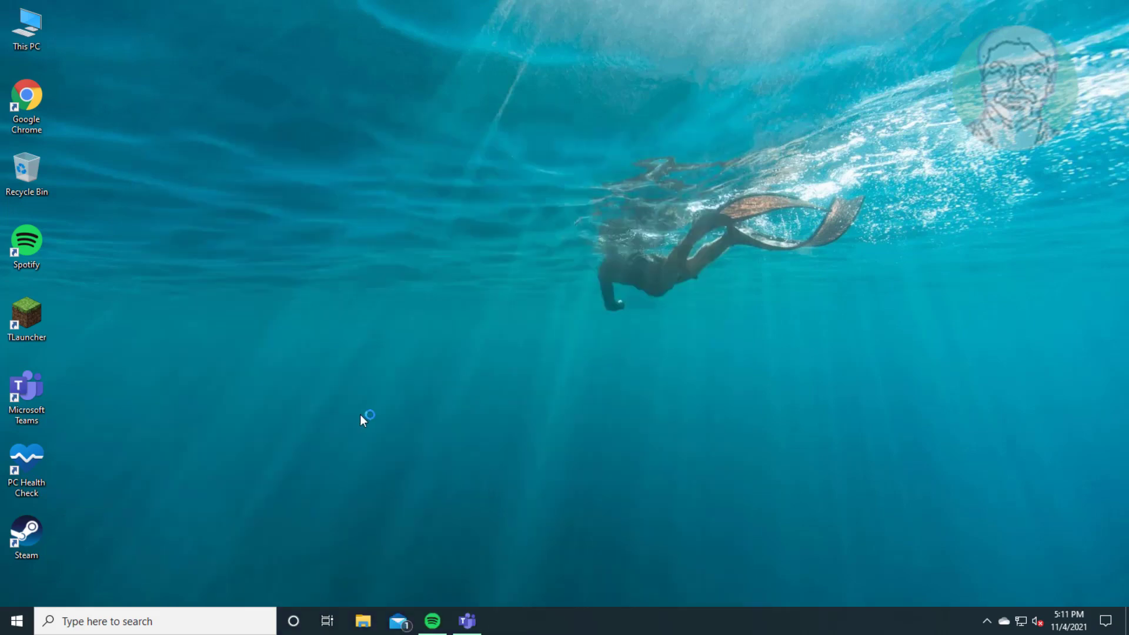
pyautogui.click(18, 626)
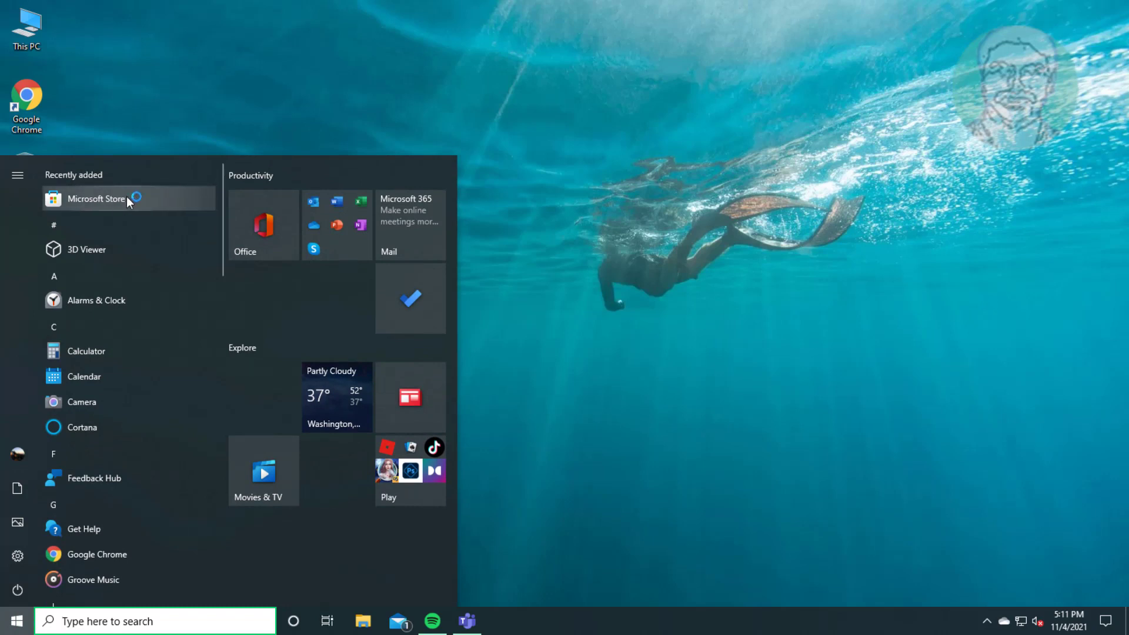
pyautogui.click(588, 248)
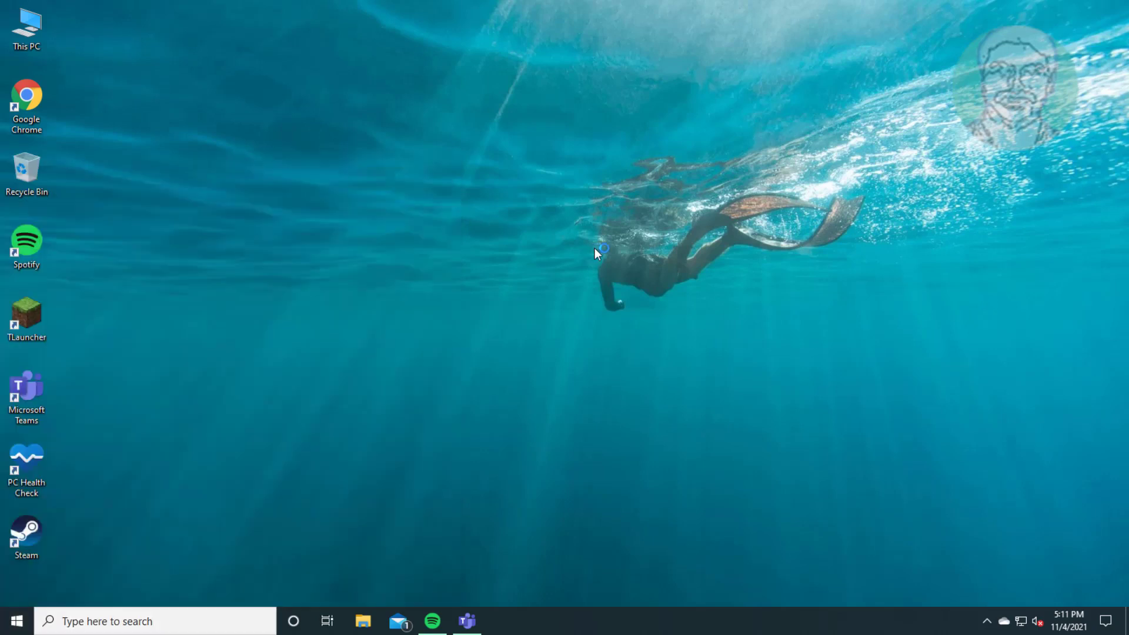
# Launch Chrome from the desktop and search Google for 'windows 10 download'
pyautogui.doubleClick(37, 112)
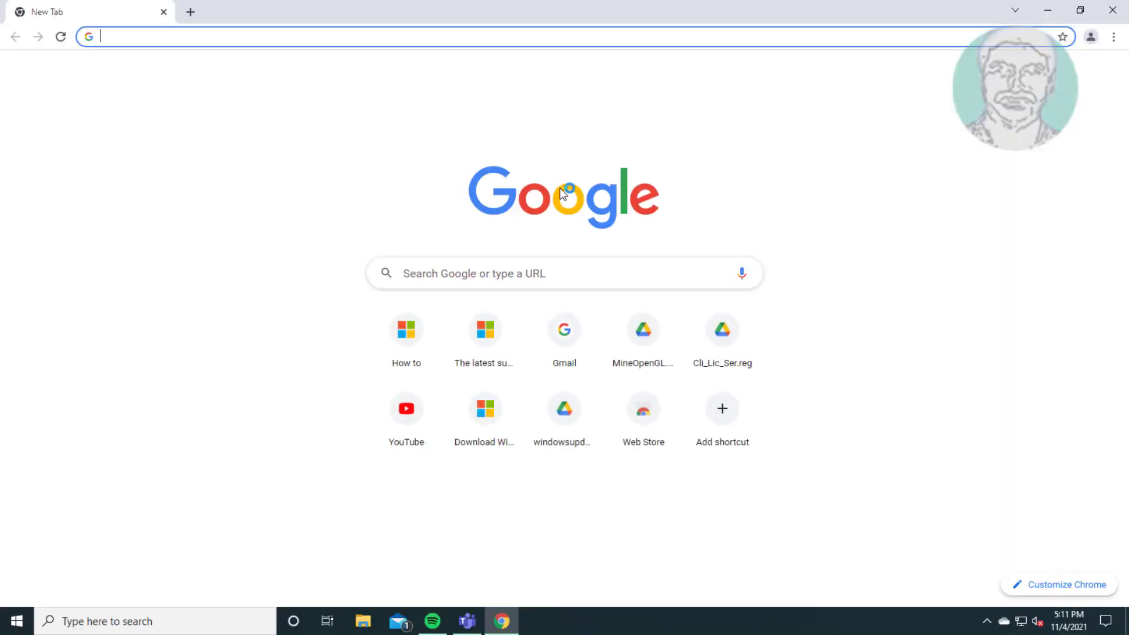
pyautogui.click(122, 38)
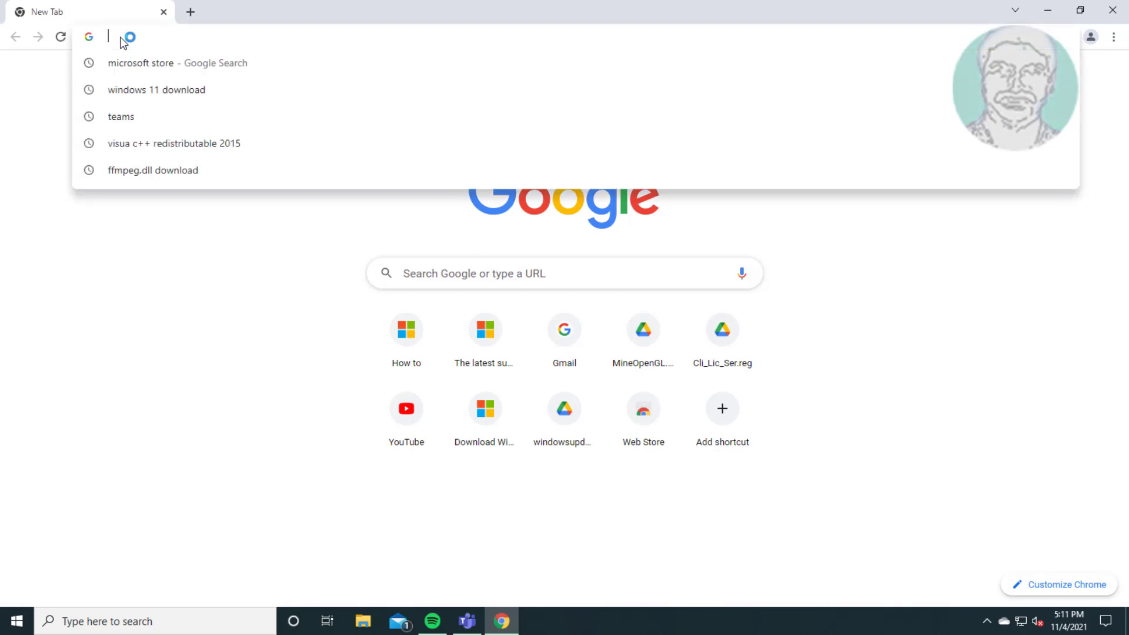
pyautogui.write('windows 1')
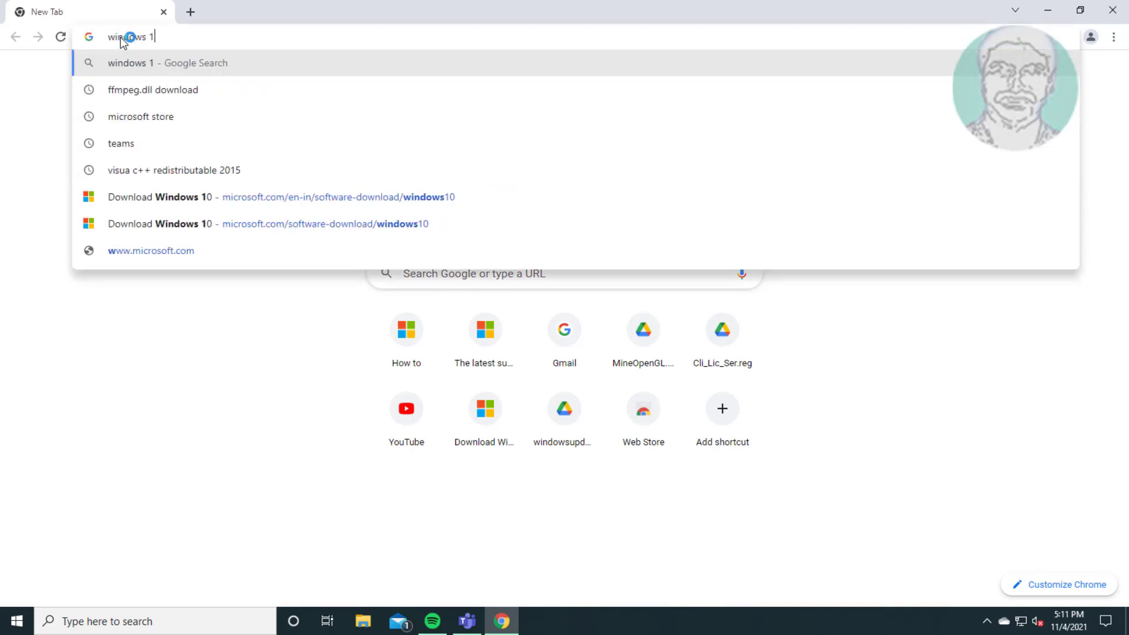
pyautogui.write('0 download')
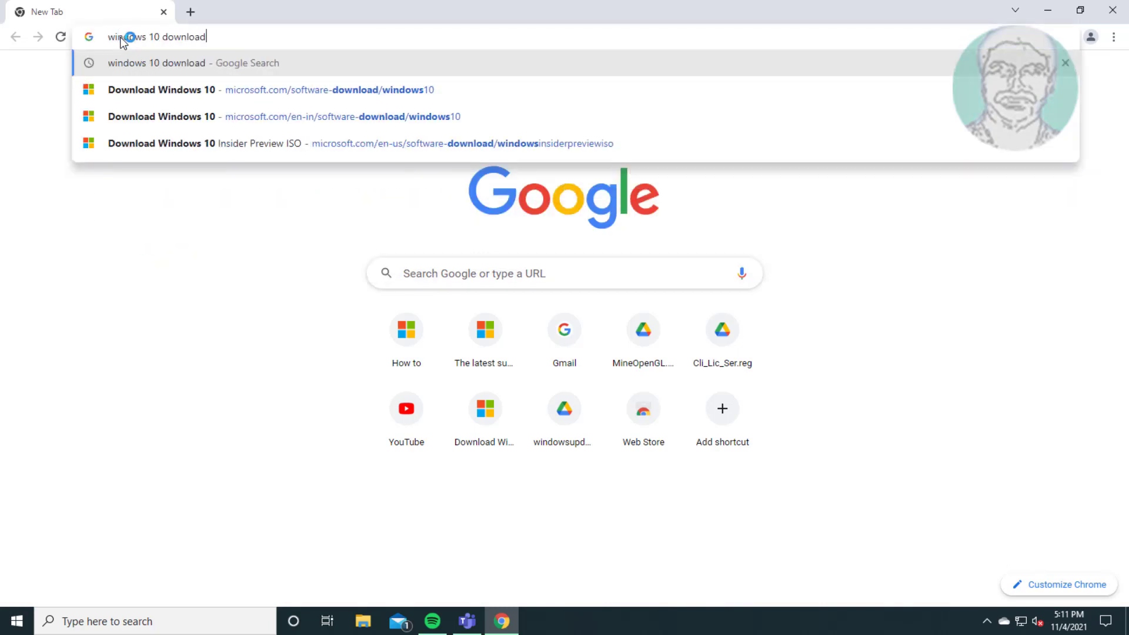
pyautogui.press('Return')
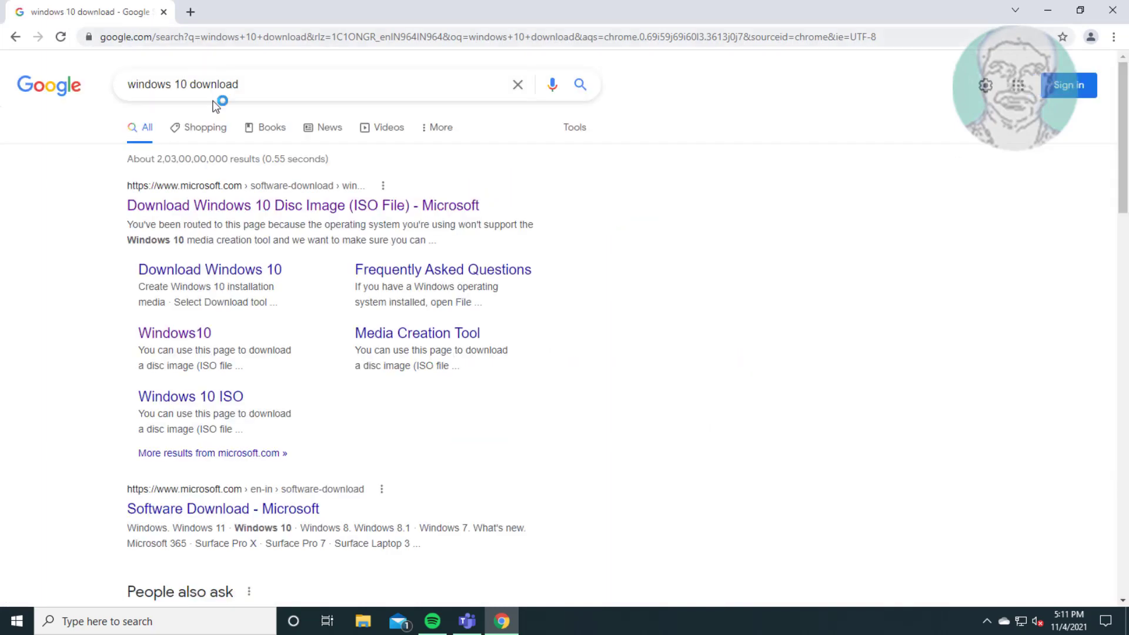
# Download the Media Creation Tool from Microsoft's Download Windows 10 page and open it
pyautogui.click(234, 207)
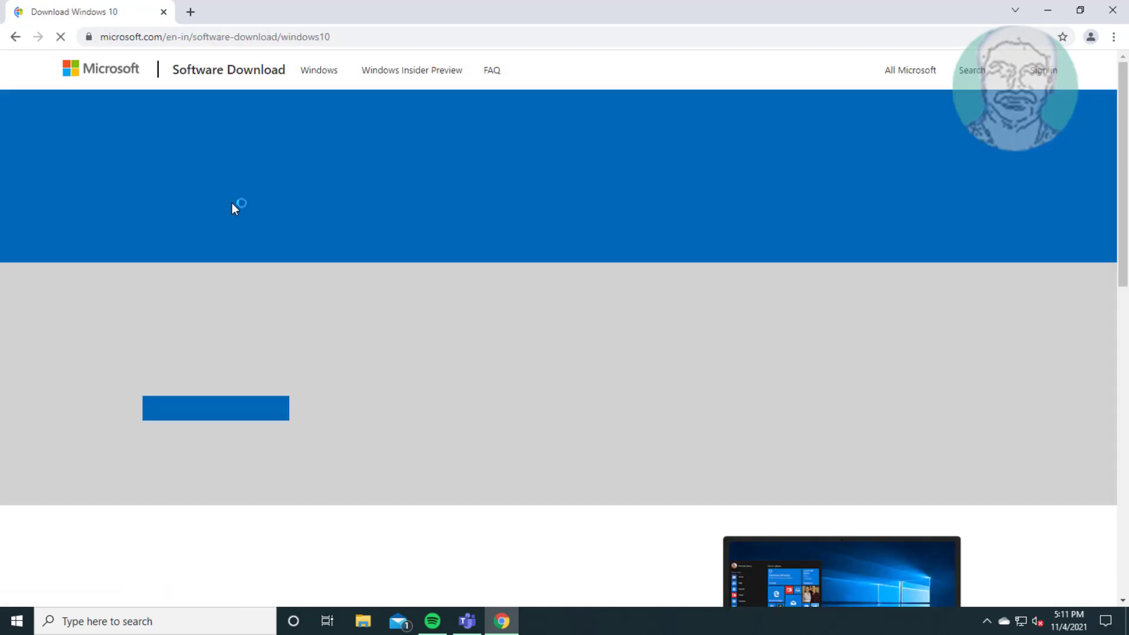
pyautogui.scroll(-5, 361, 409)
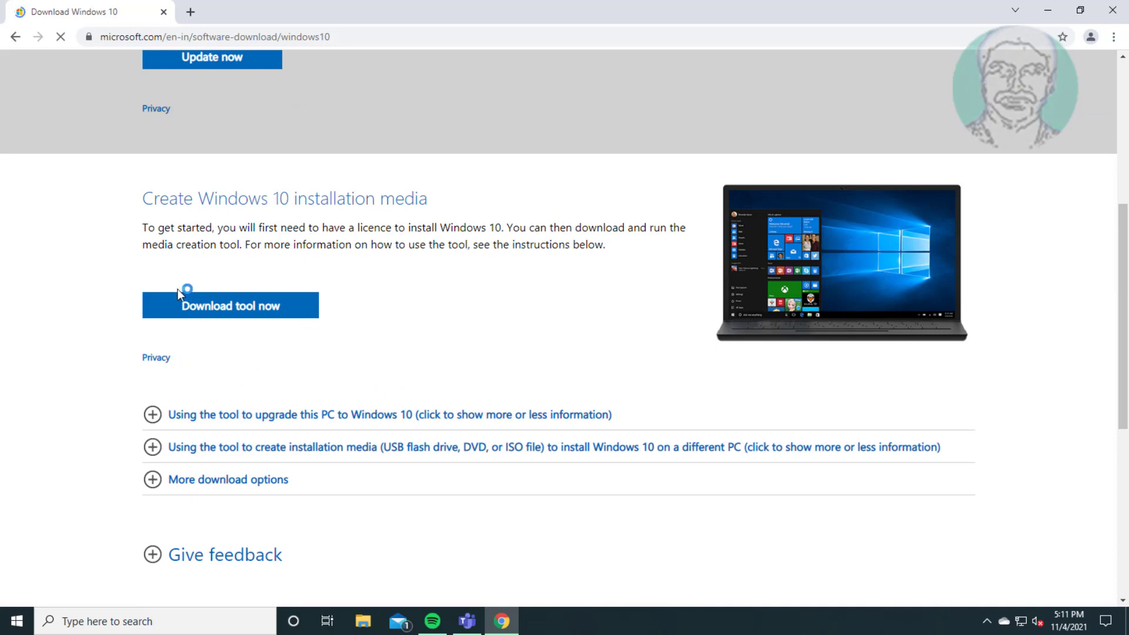
pyautogui.click(253, 305)
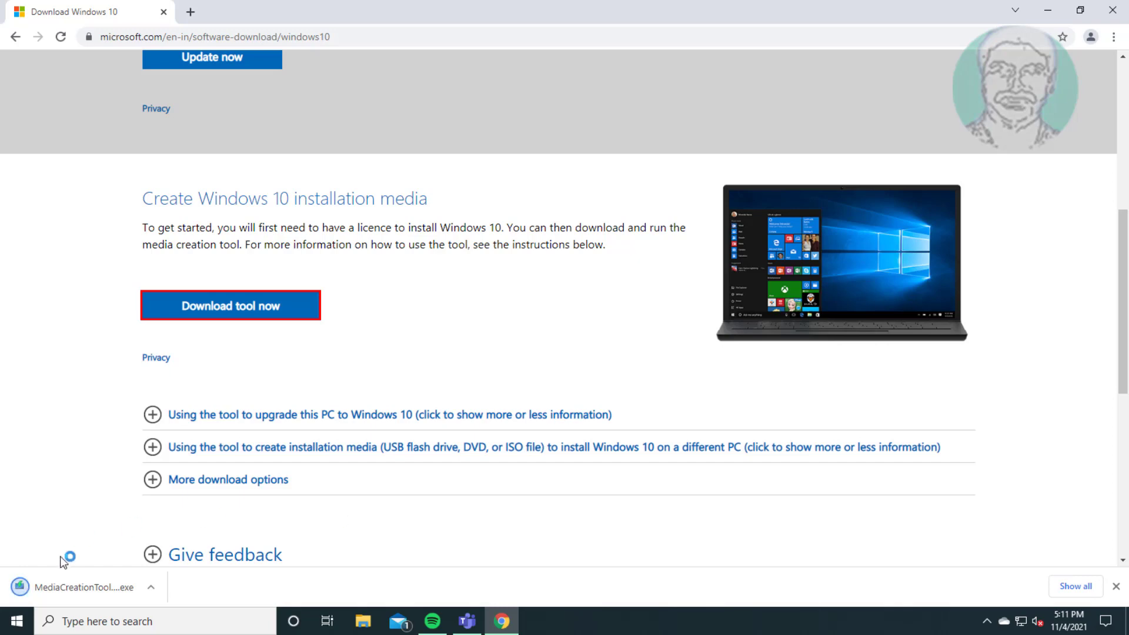
pyautogui.click(82, 584)
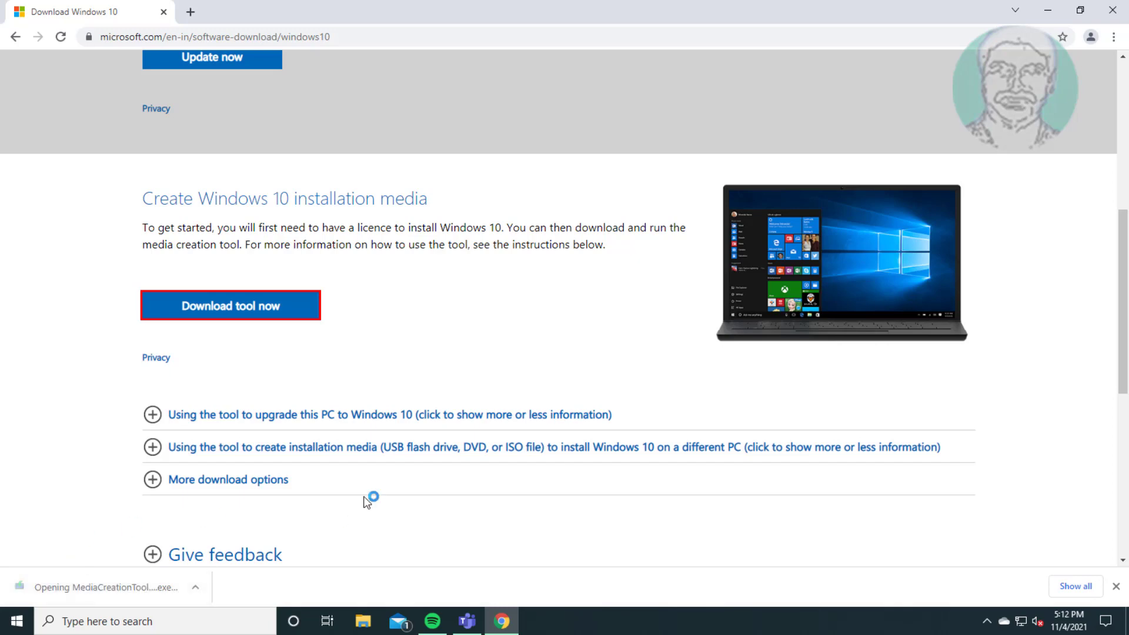
# Allow the Media Creation Tool to run, choose Upgrade this PC now, and accept the license terms
pyautogui.click(1042, 14)
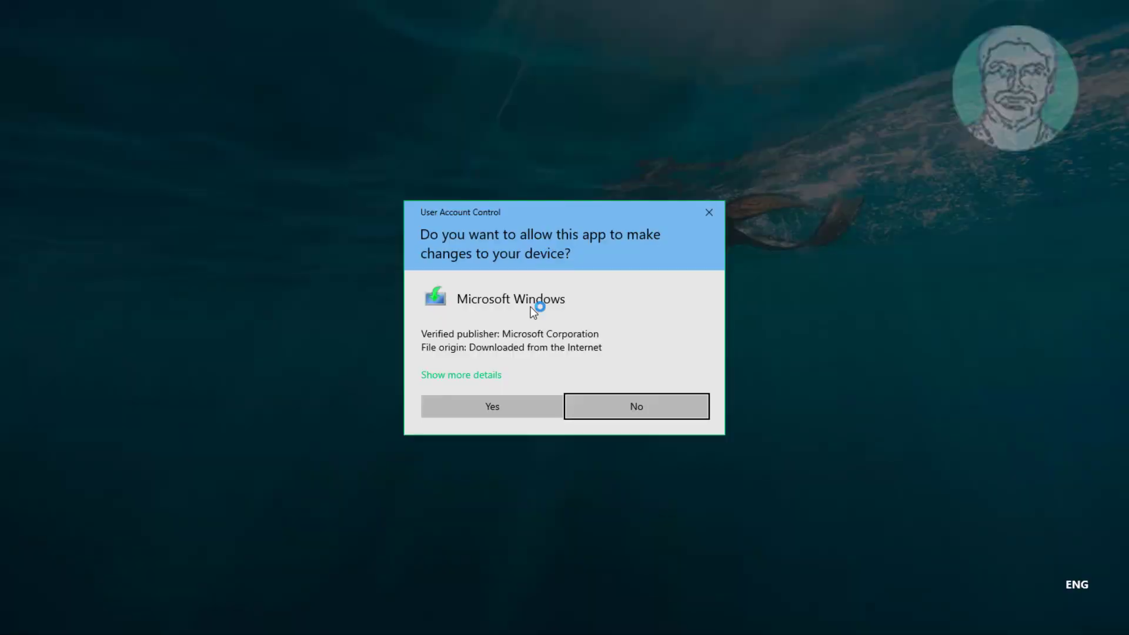
pyautogui.click(507, 408)
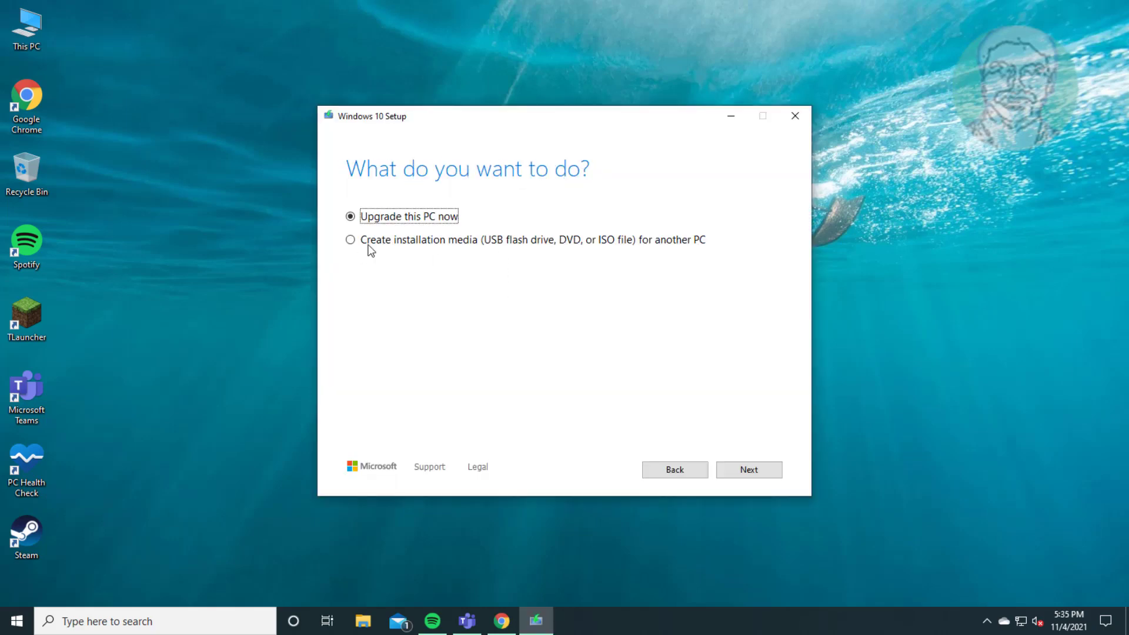
pyautogui.click(732, 468)
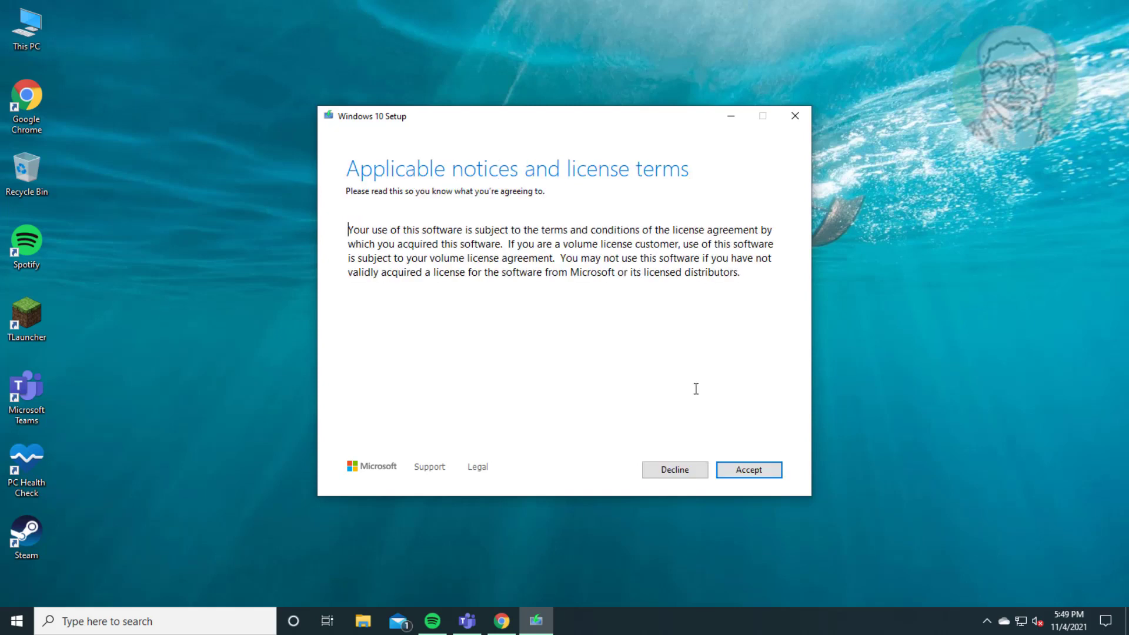
pyautogui.click(748, 469)
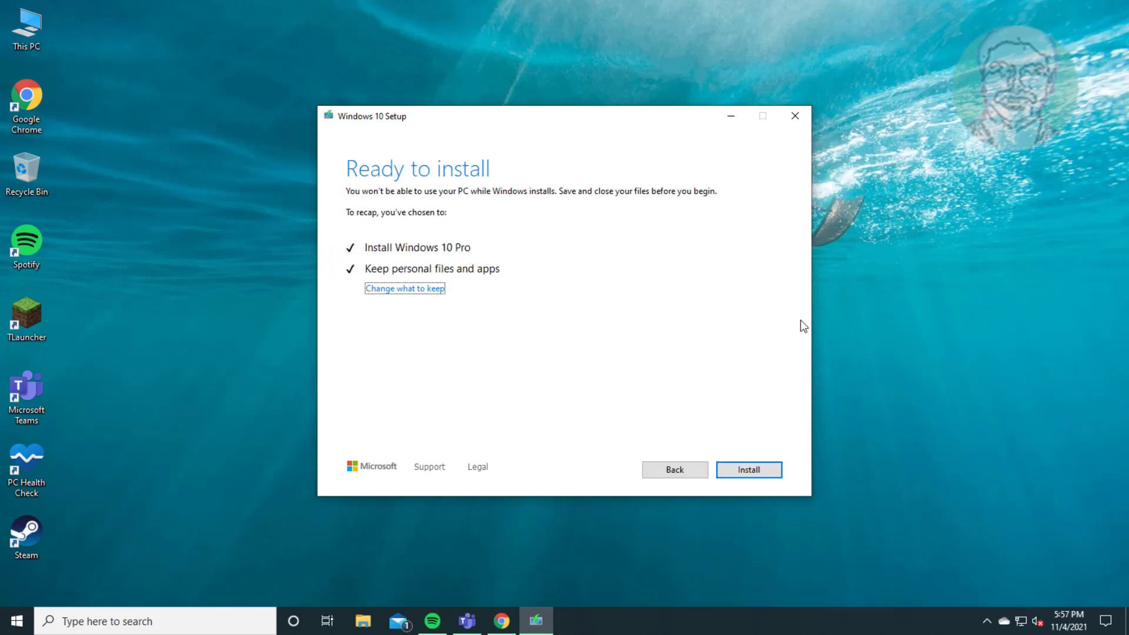
# Start installing Windows 10 Pro from the Ready to install page
pyautogui.click(749, 469)
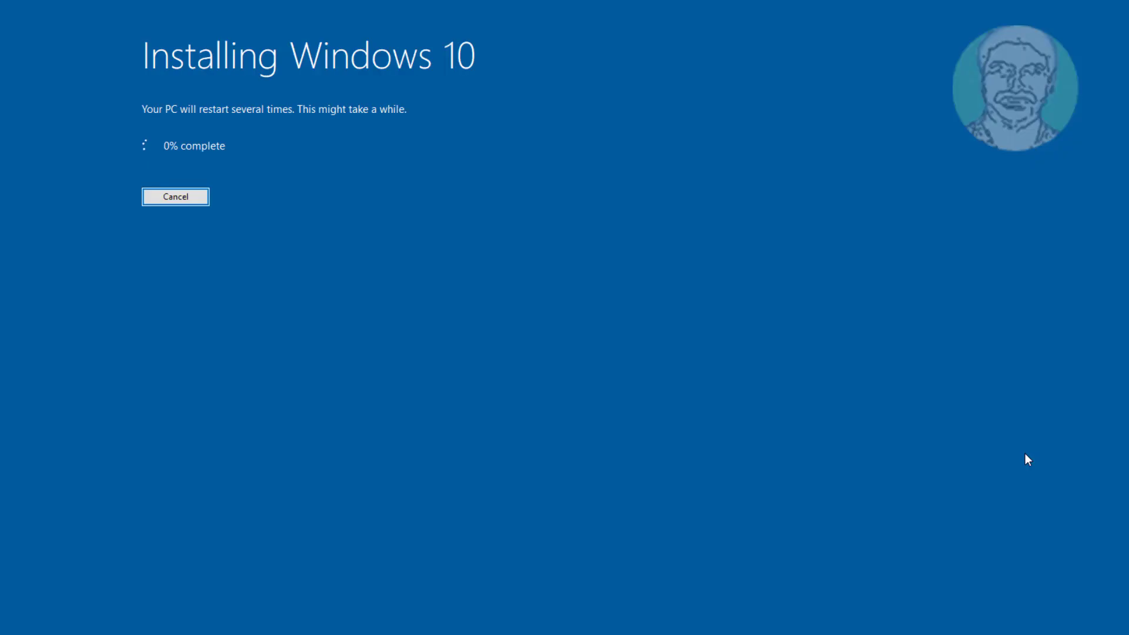